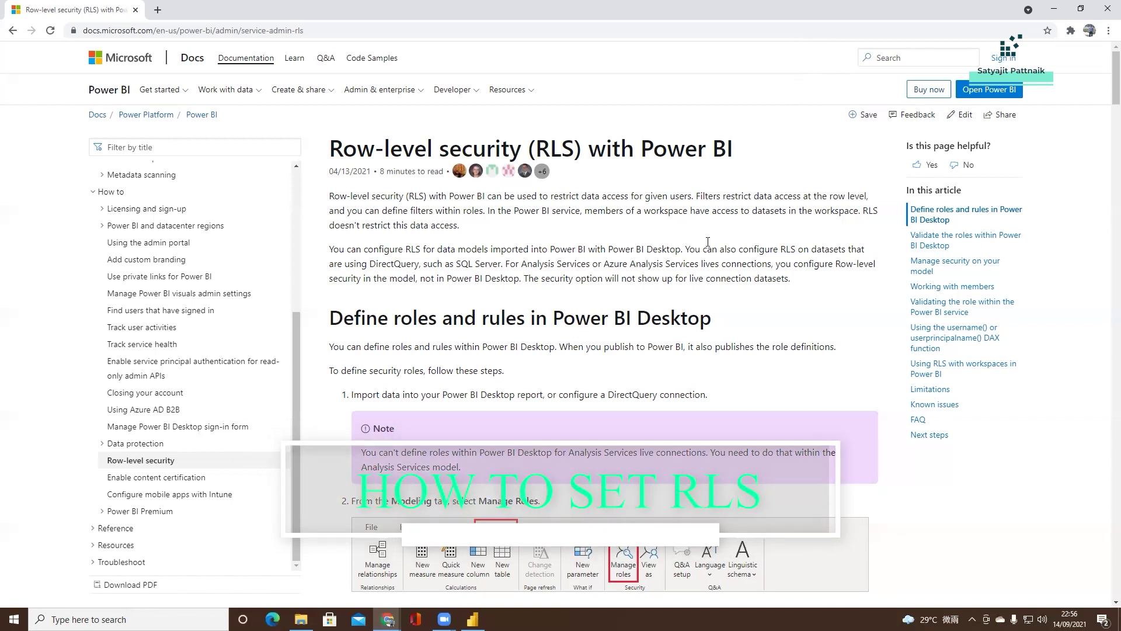
- Scroll the RLS article to 'Define roles and rules in Power BI Desktop', then switch to Power BI Desktop
scroll(709, 246, down, 2)
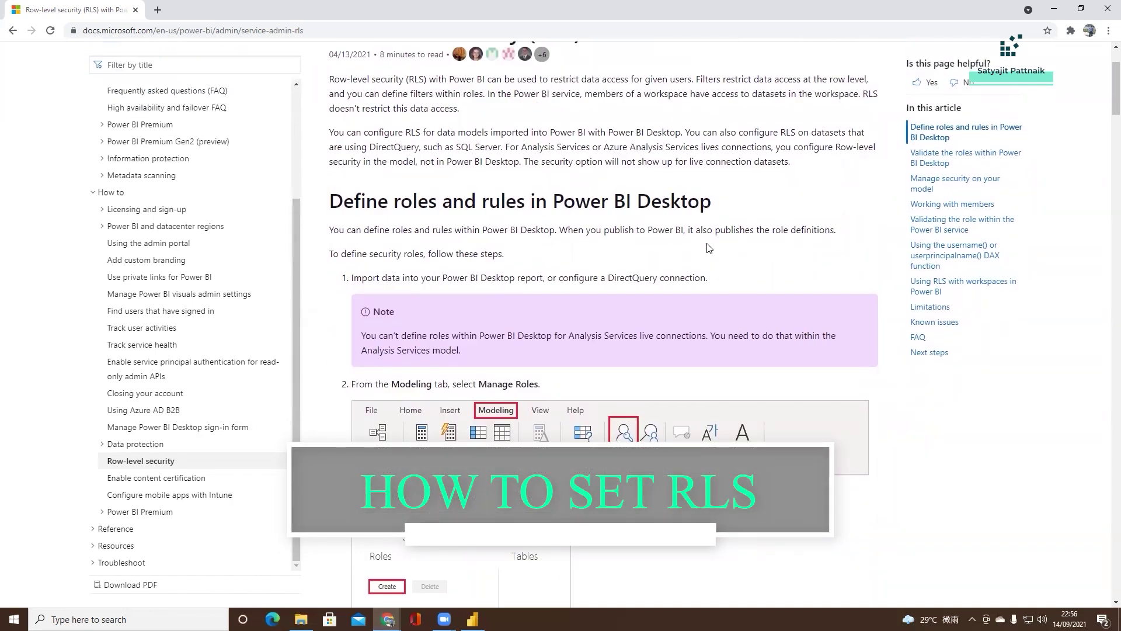
scroll(665, 265, down, 2)
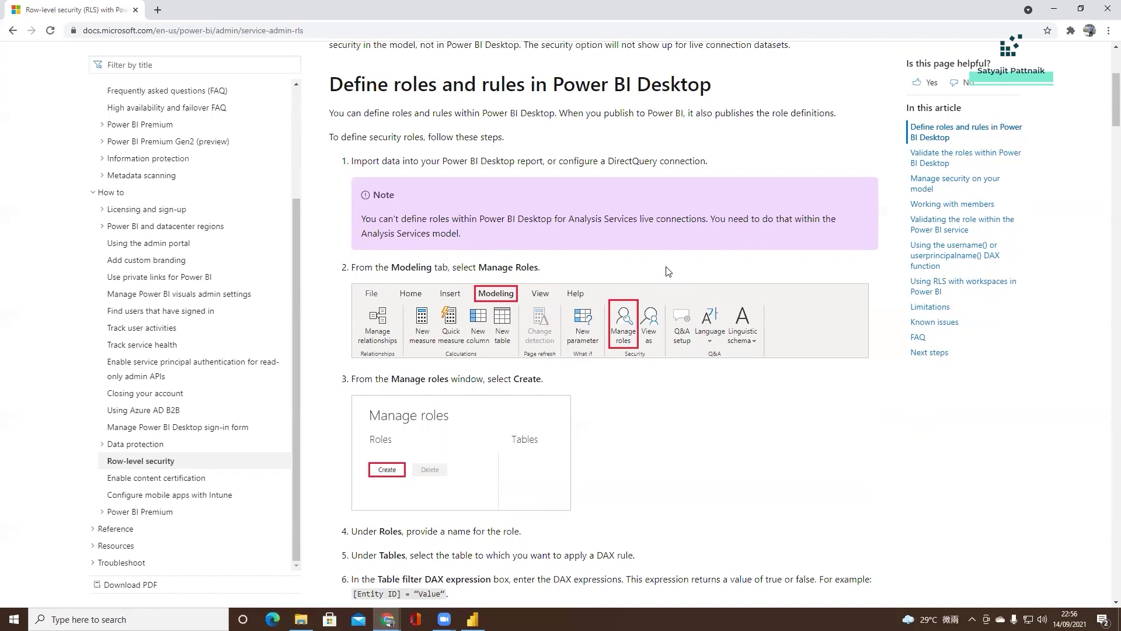
key(alt+Tab)
key(alt+Tab)
key(alt+Tab)
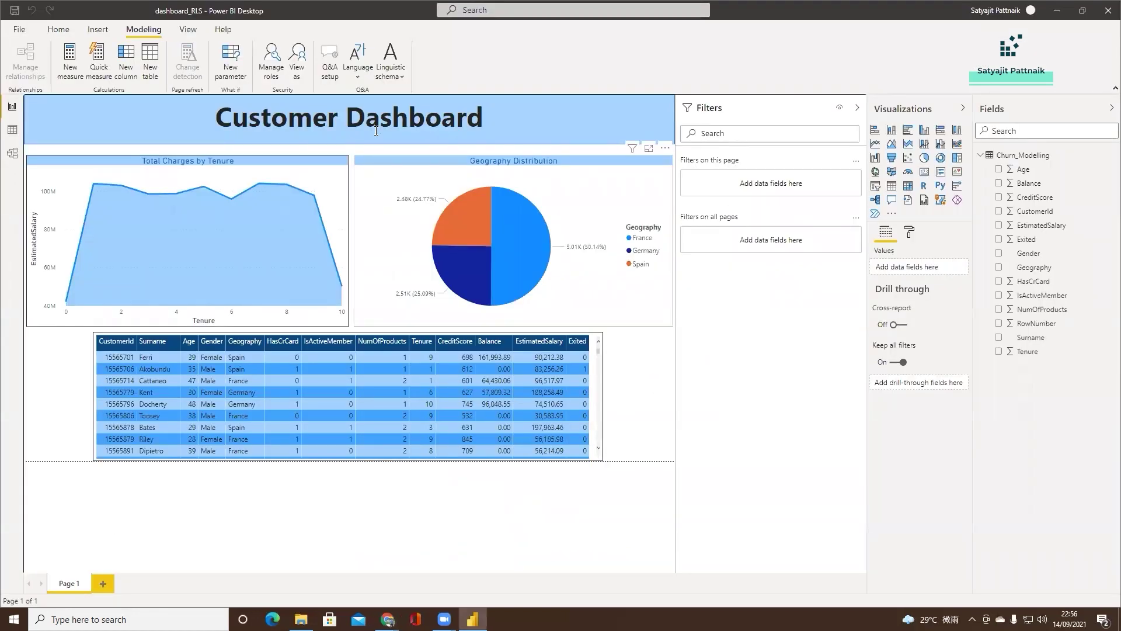
- Open Churn_Modelling in Power Query Editor and inspect the Geography country values
click(59, 29)
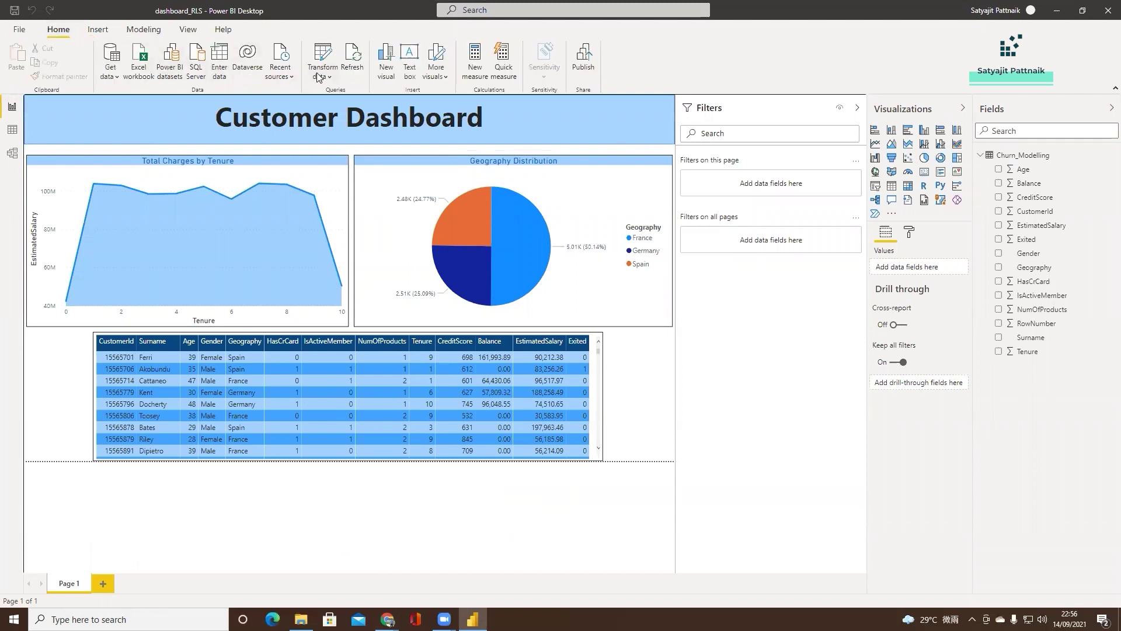
click(321, 75)
click(336, 99)
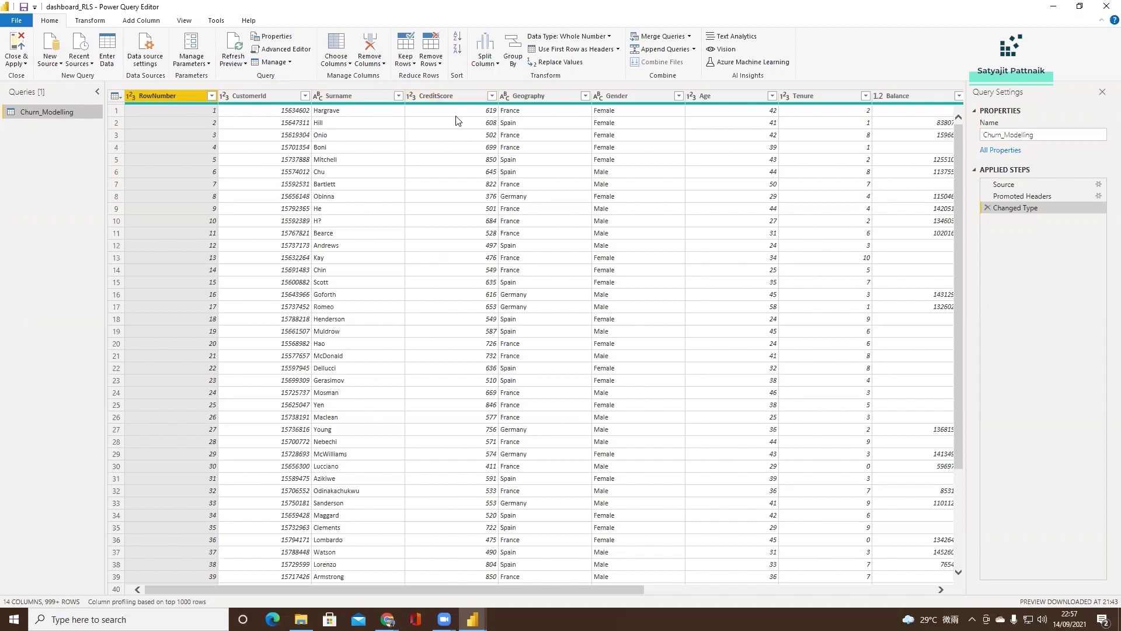
click(519, 112)
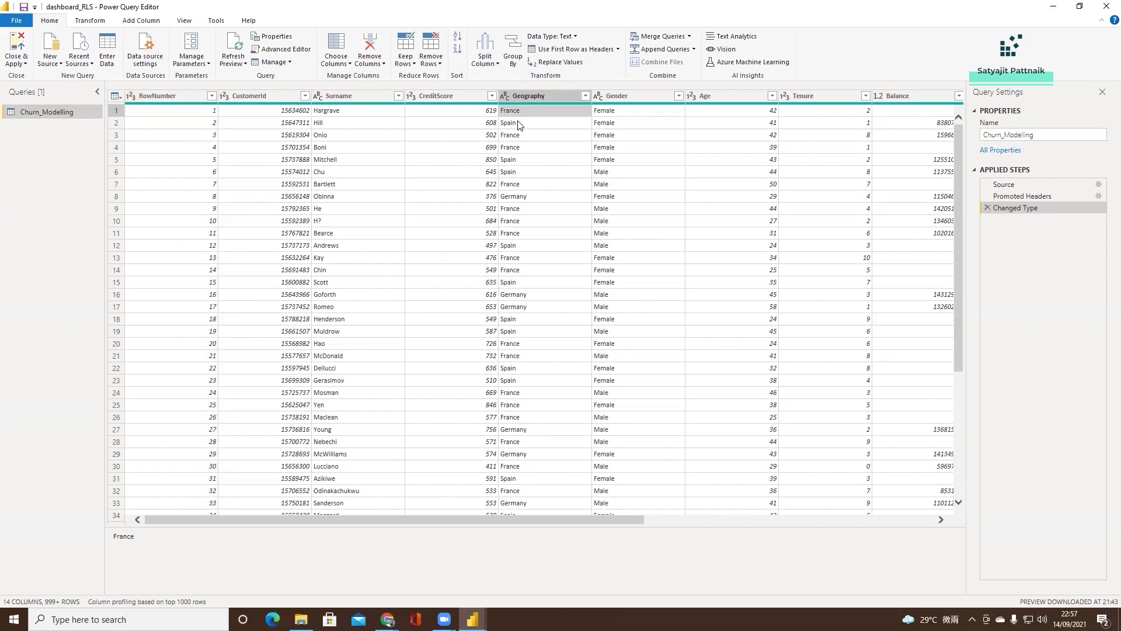
click(18, 61)
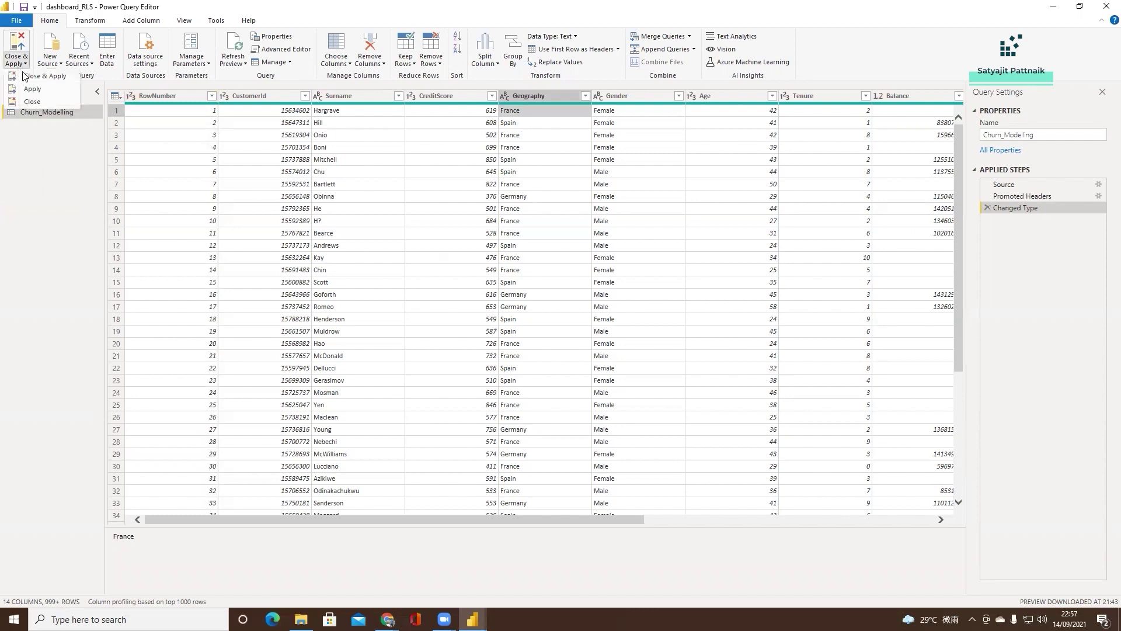
- Close & Apply the query, select the line and pie charts, and show the Modeling commands
click(42, 76)
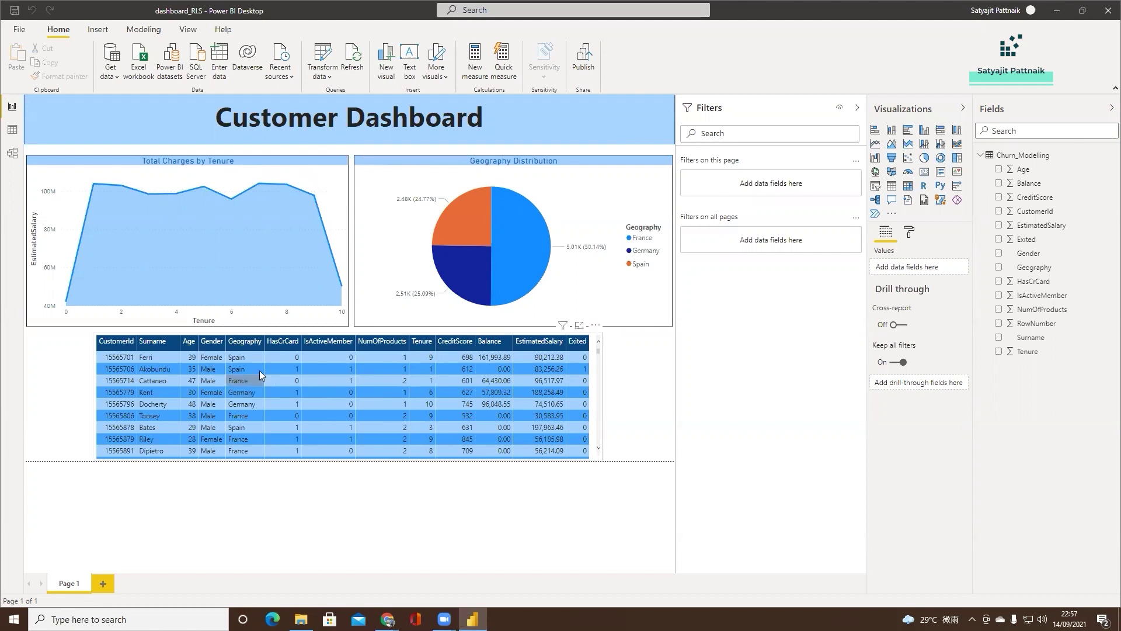
click(308, 185)
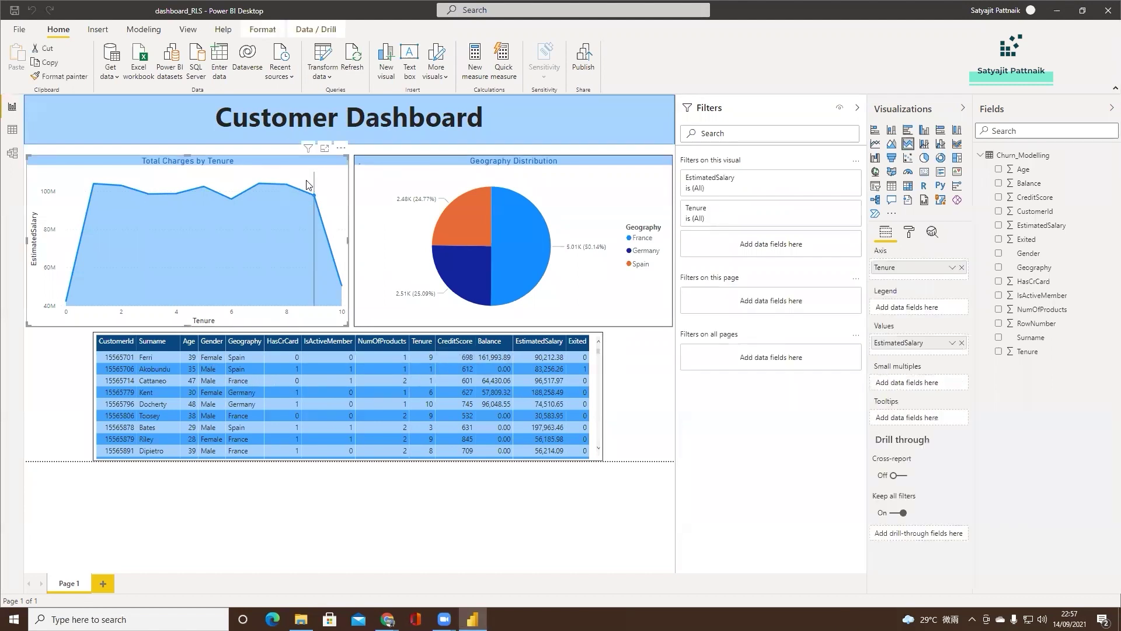
click(522, 218)
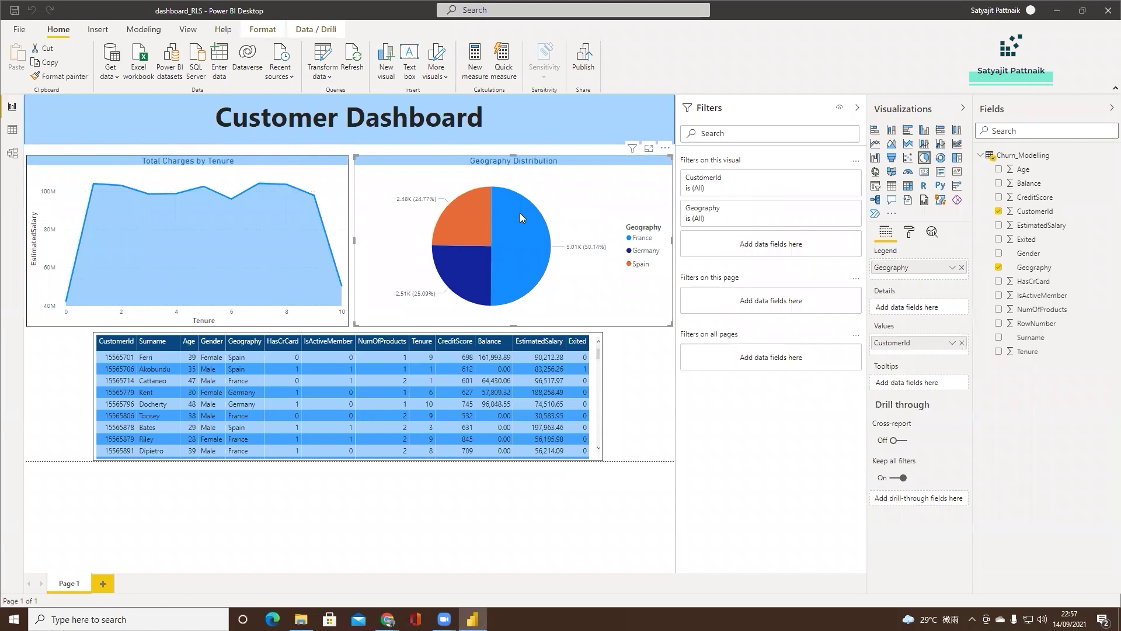
mouse_move(435, 242)
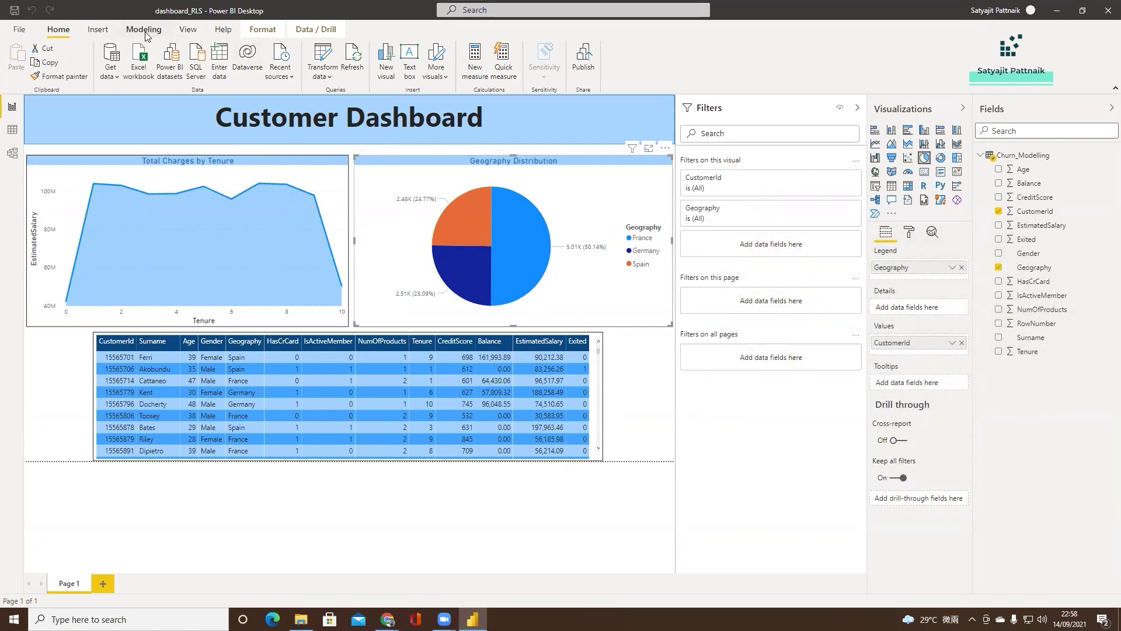
click(145, 35)
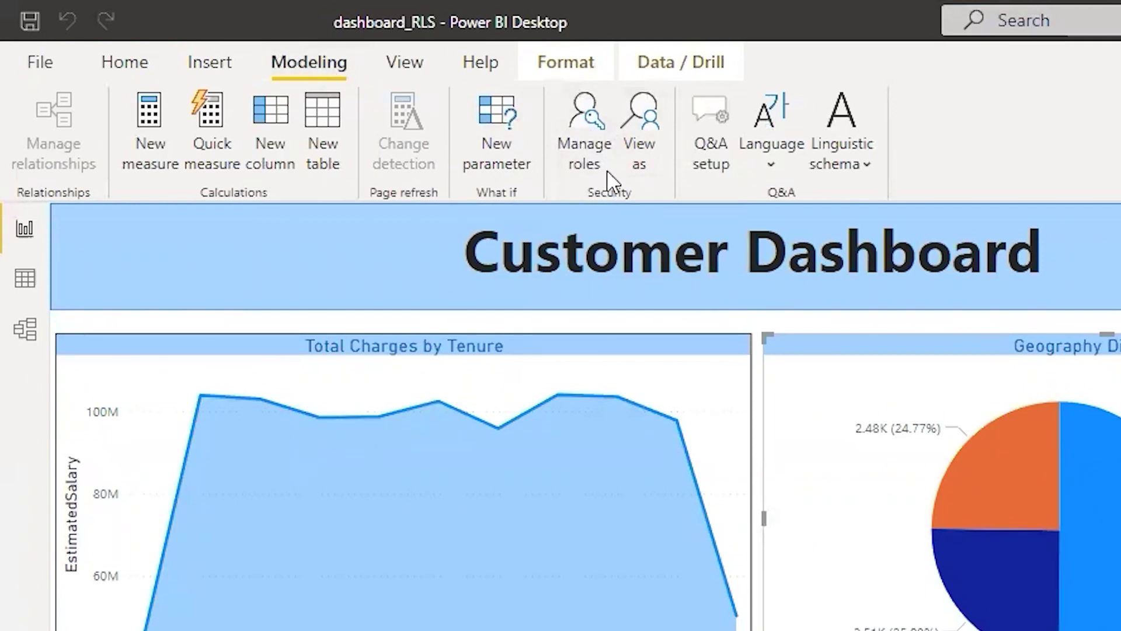
- Create and save a 'France' role with Churn_Modelling filter [Geography] = "France"
click(585, 126)
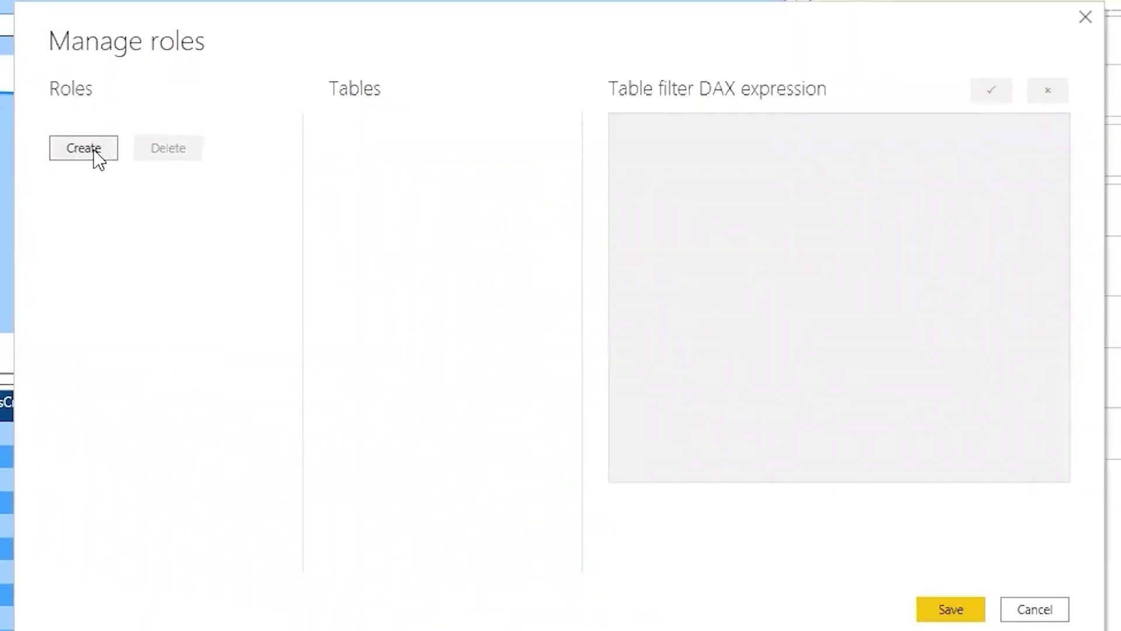
click(94, 154)
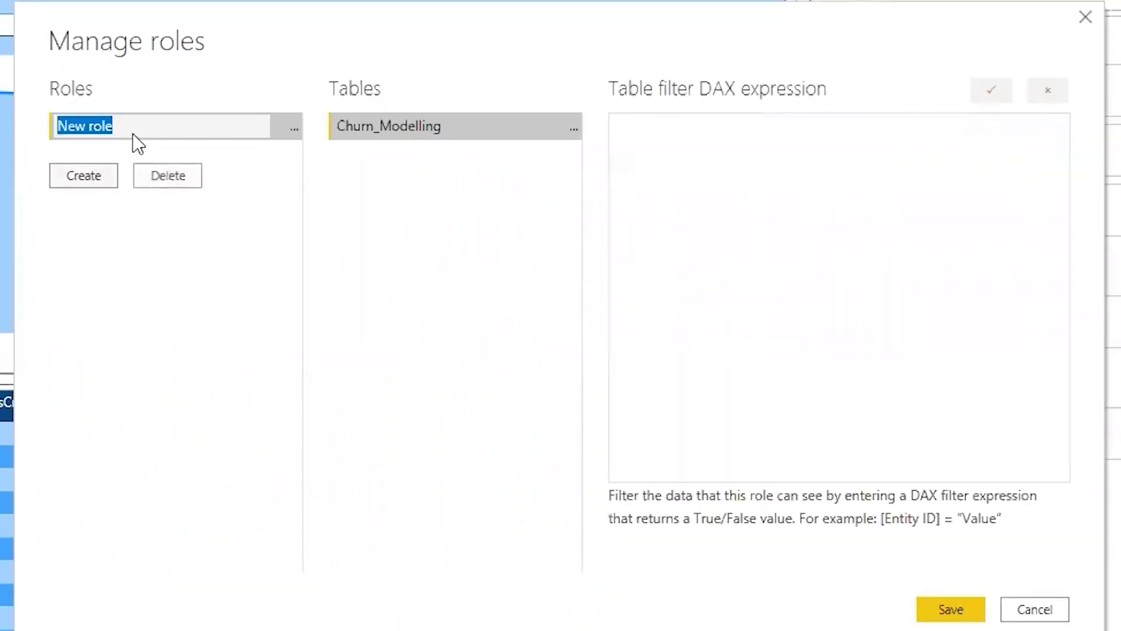
text(France)
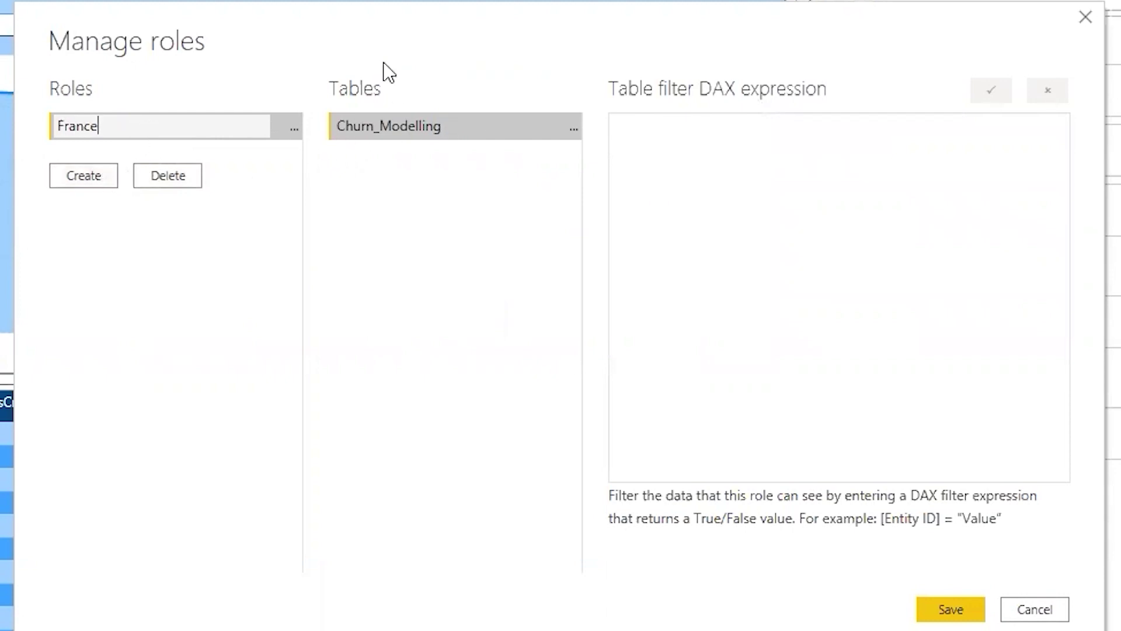
click(572, 130)
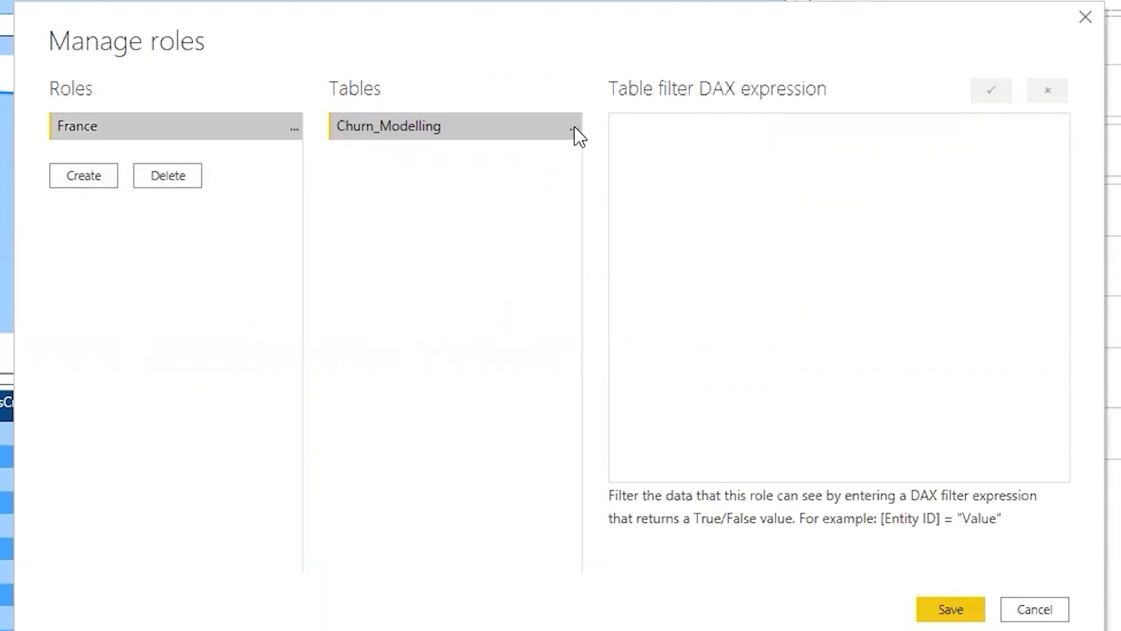
mouse_move(626, 142)
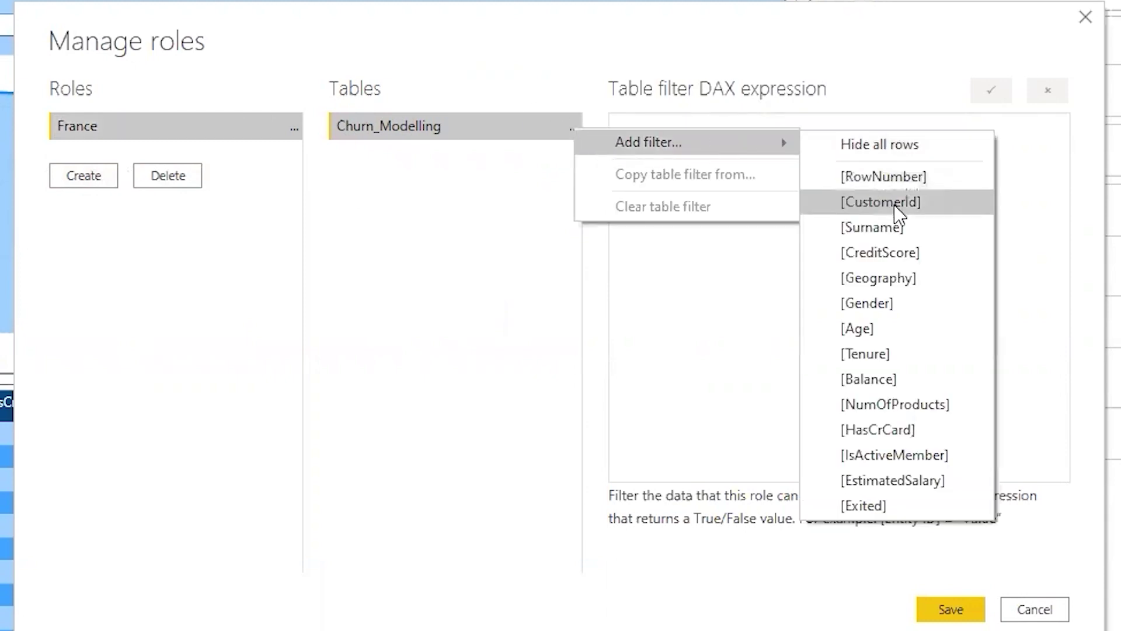
click(909, 282)
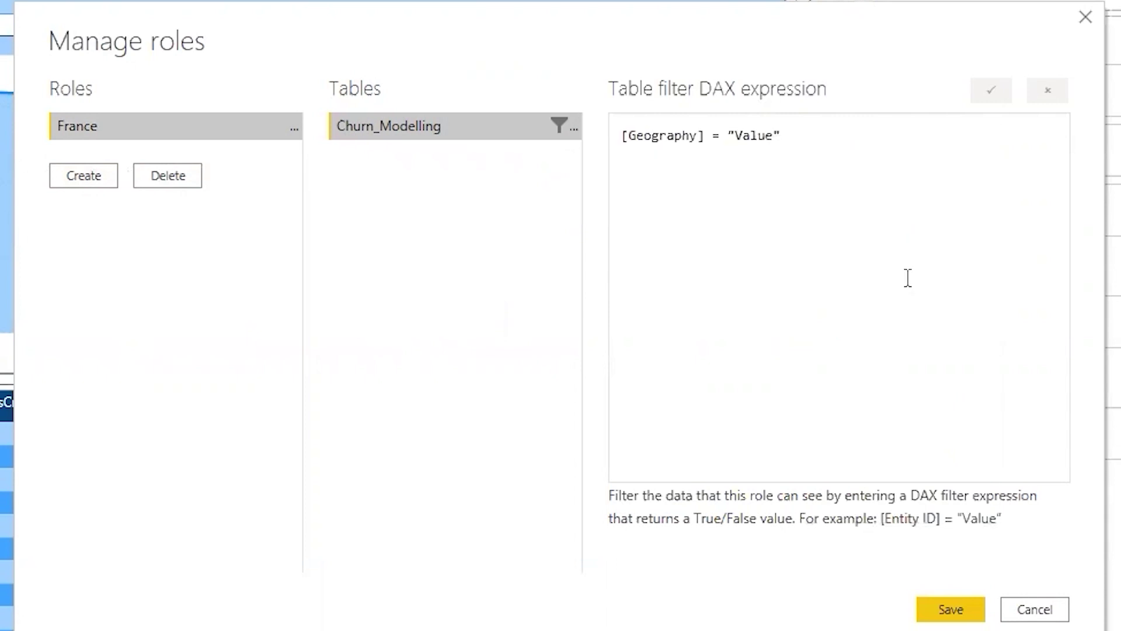
double_click(753, 136)
text(France)
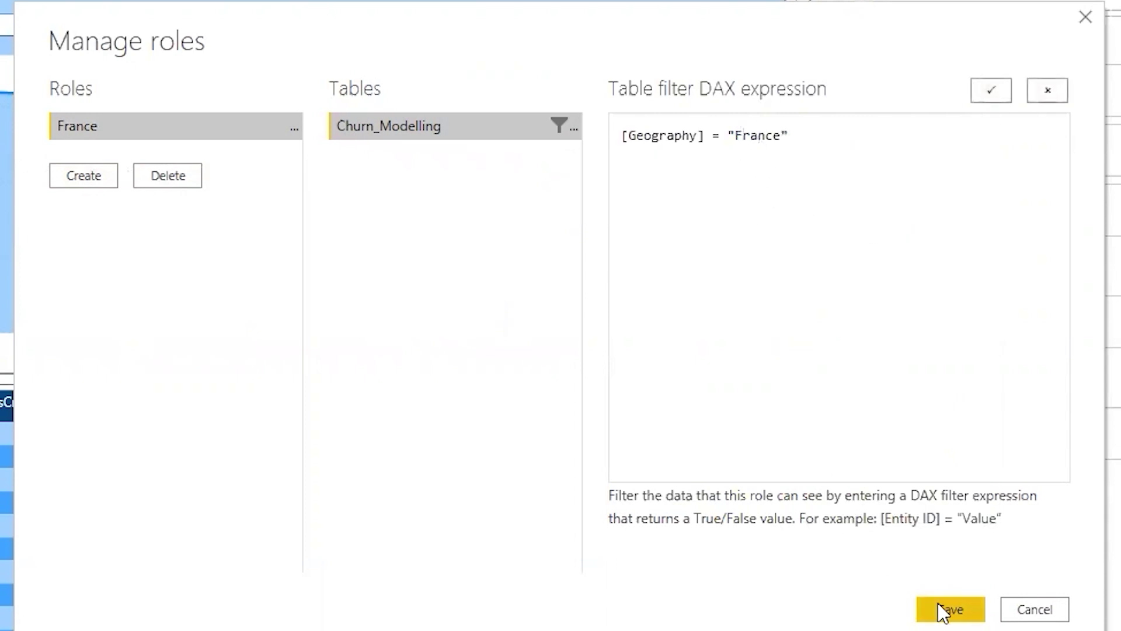
click(950, 610)
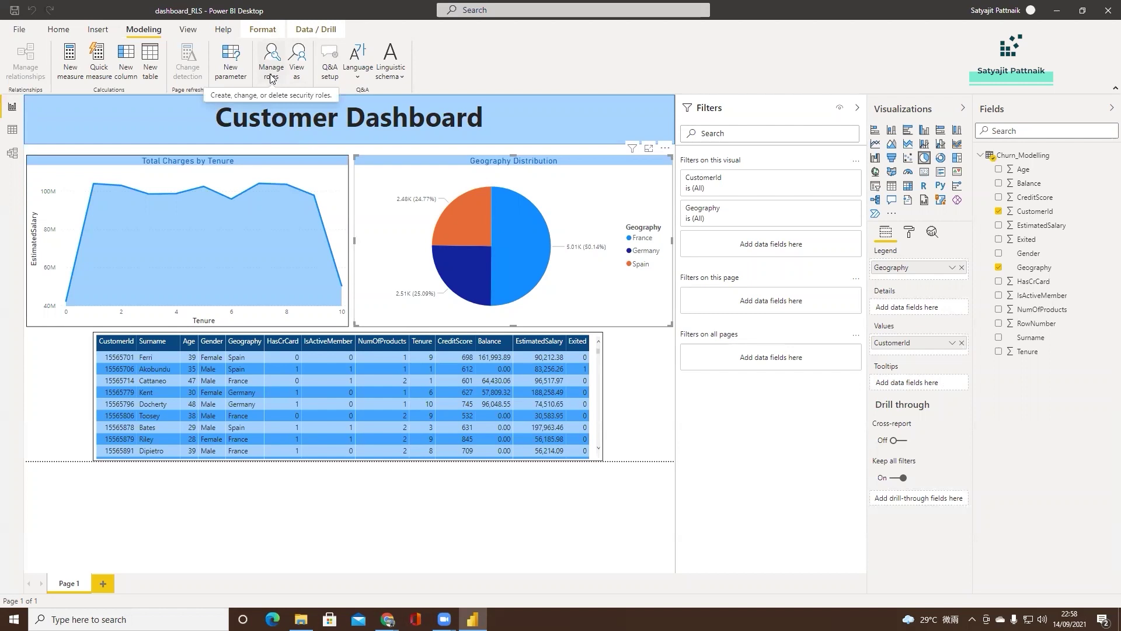
- Create and save a 'Spain' role with Churn_Modelling filter [Geography] = "Spain"
click(271, 70)
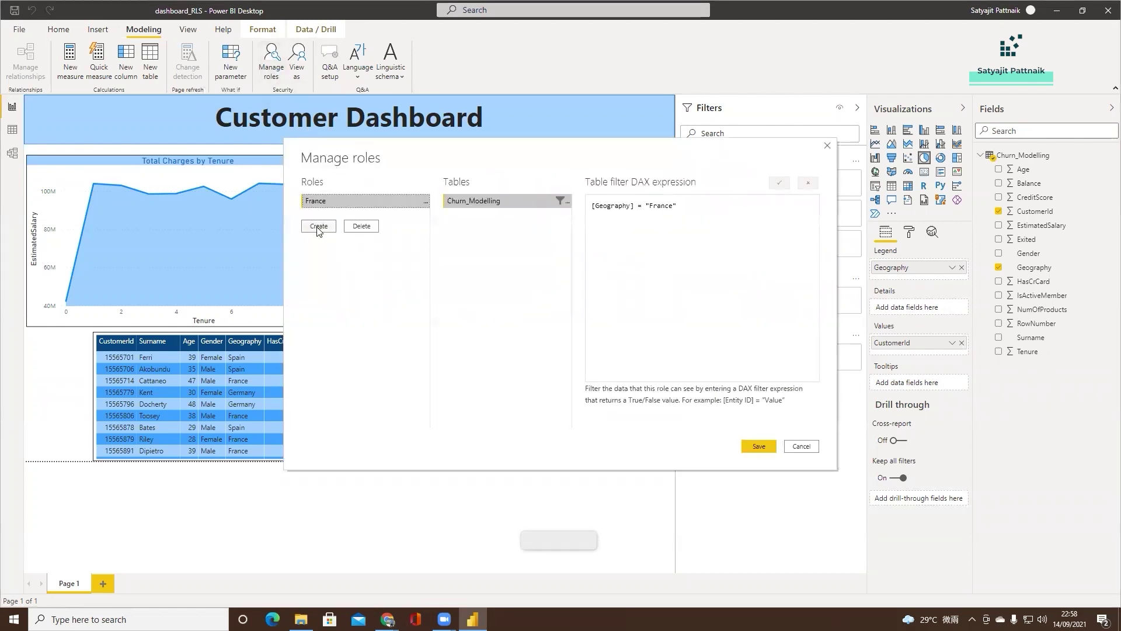
click(323, 227)
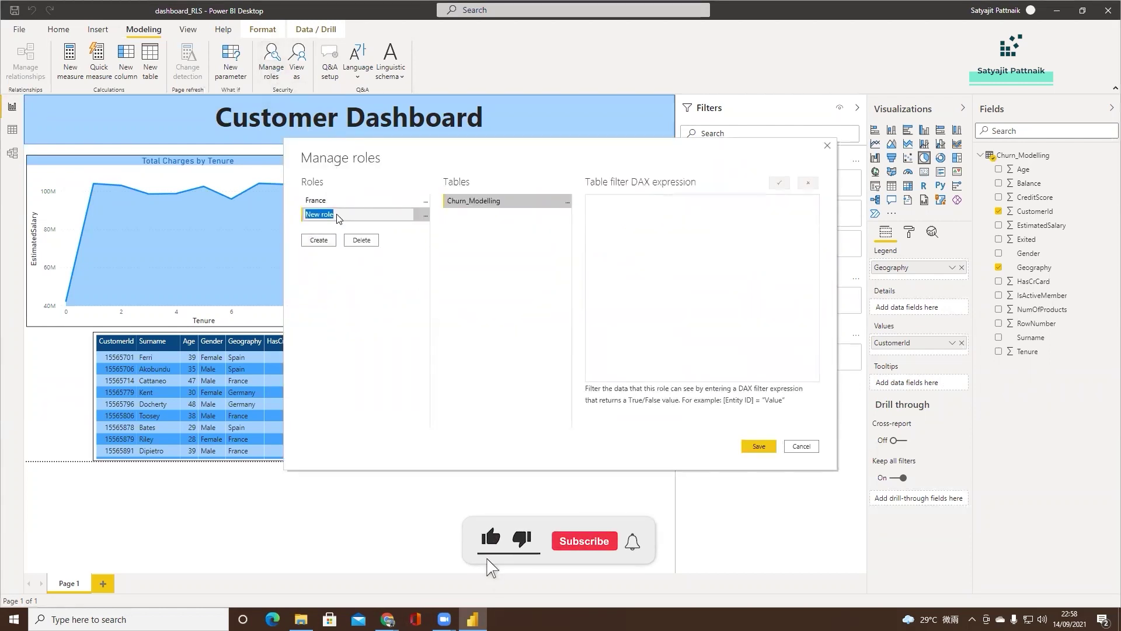
text(Spain)
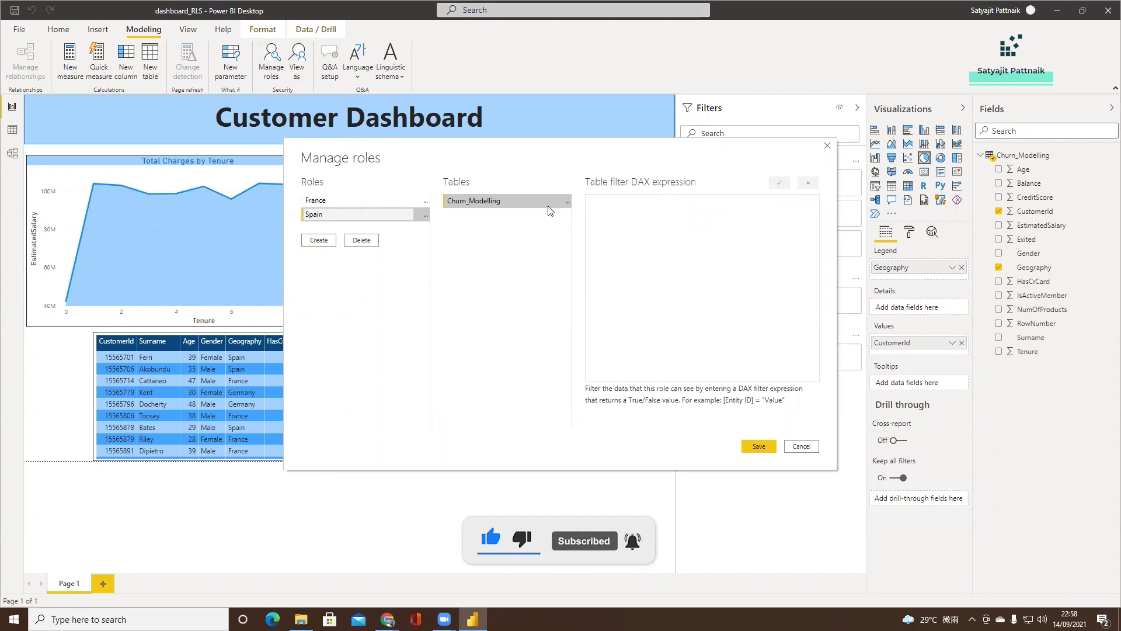
click(566, 201)
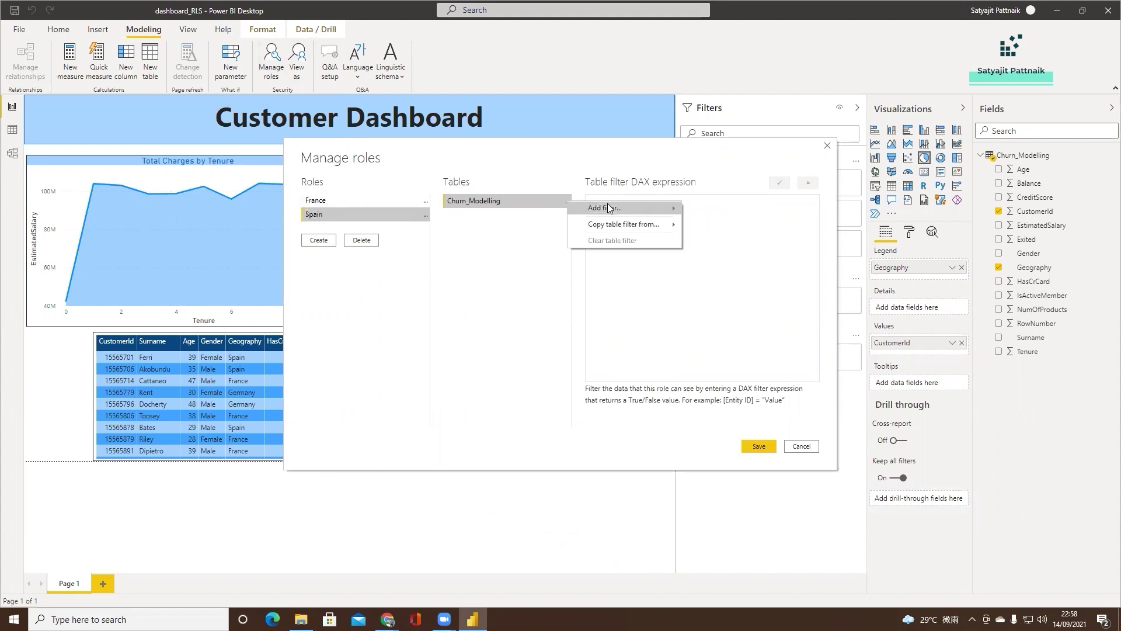
mouse_move(641, 210)
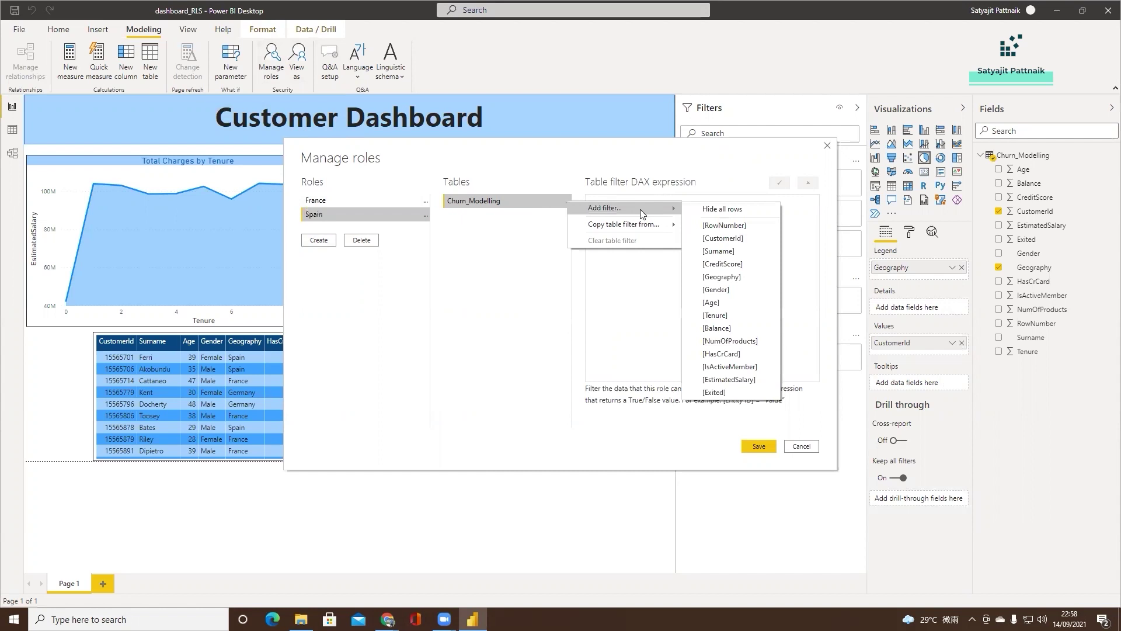
click(735, 276)
text(Spain")
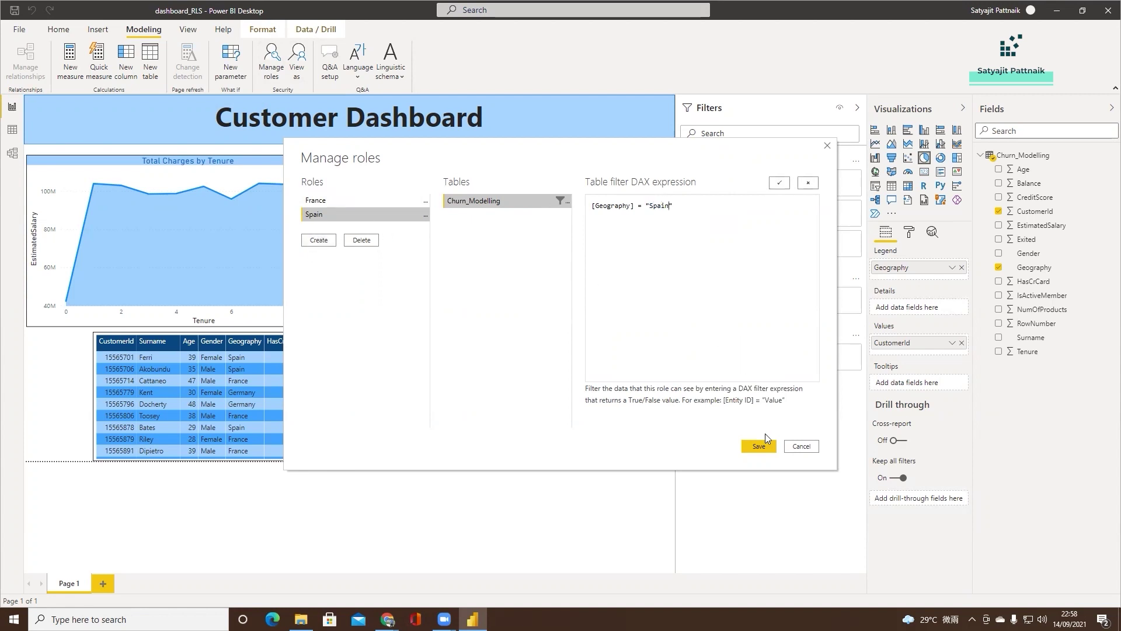
click(760, 451)
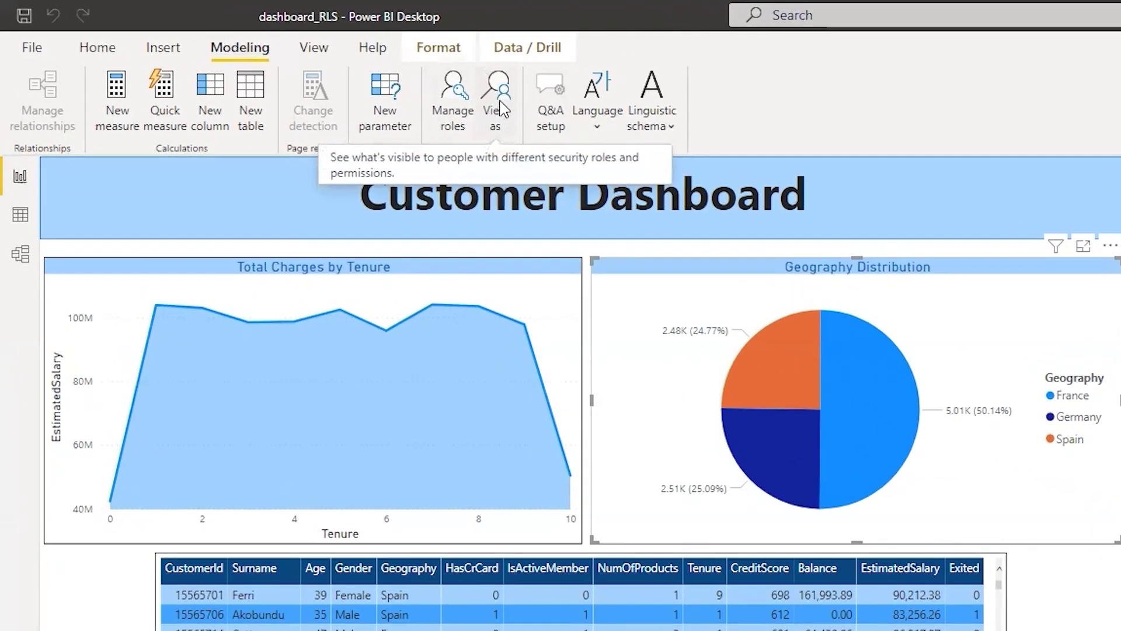
- View the report as the France role and check the pie chart's Geography filter
click(406, 85)
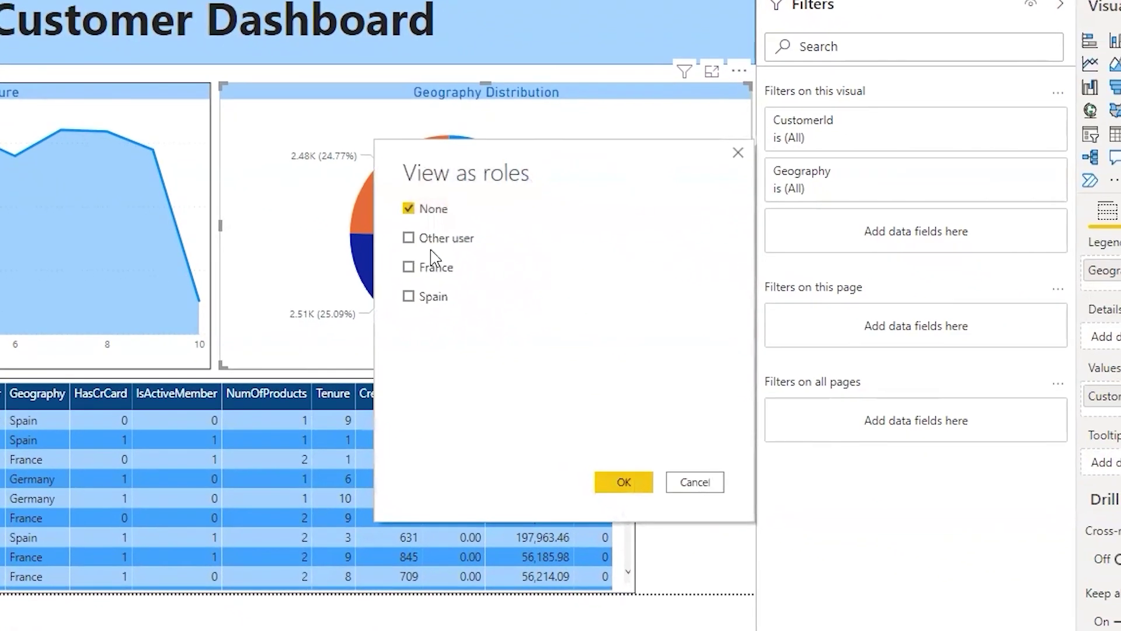
click(740, 536)
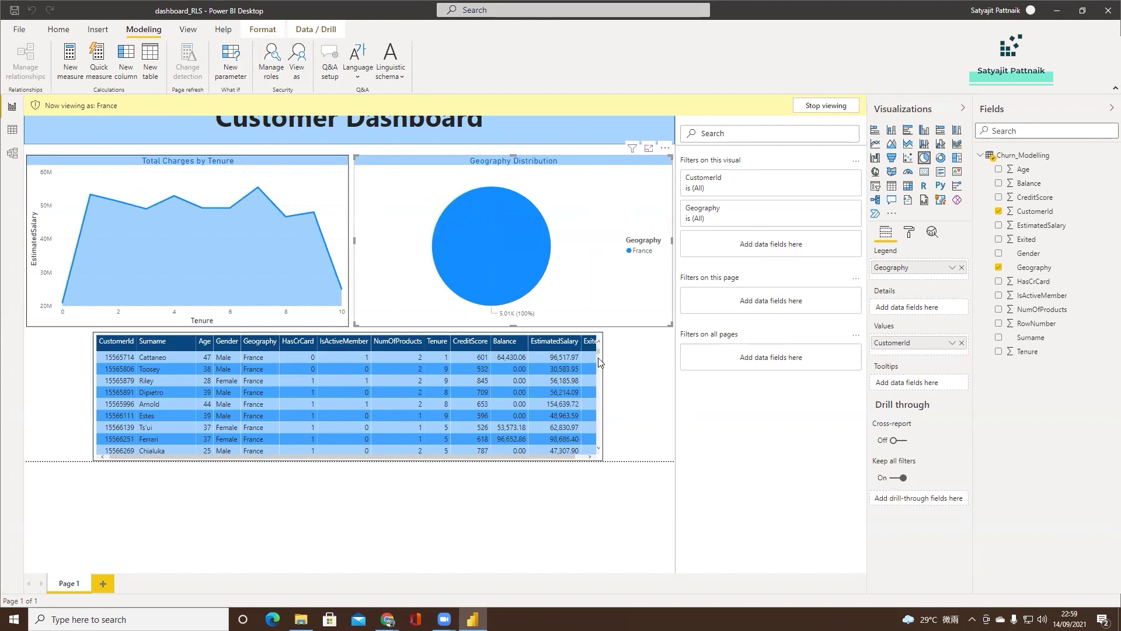
mouse_move(597, 352)
mouse_down()
mouse_move(598, 439)
mouse_move(599, 345)
mouse_up()
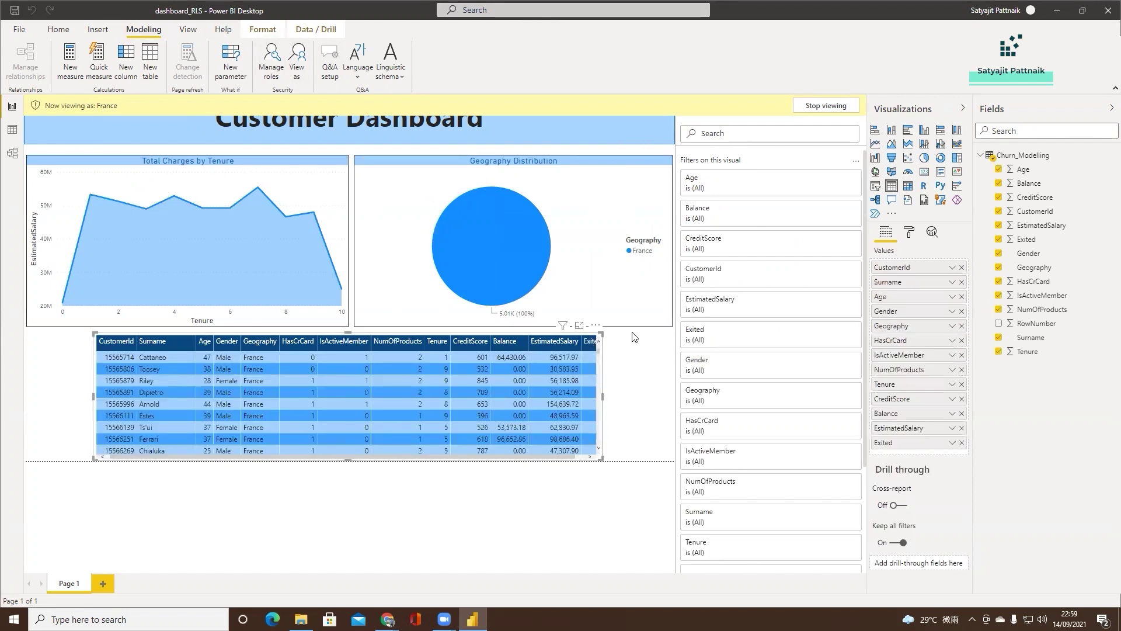
click(620, 298)
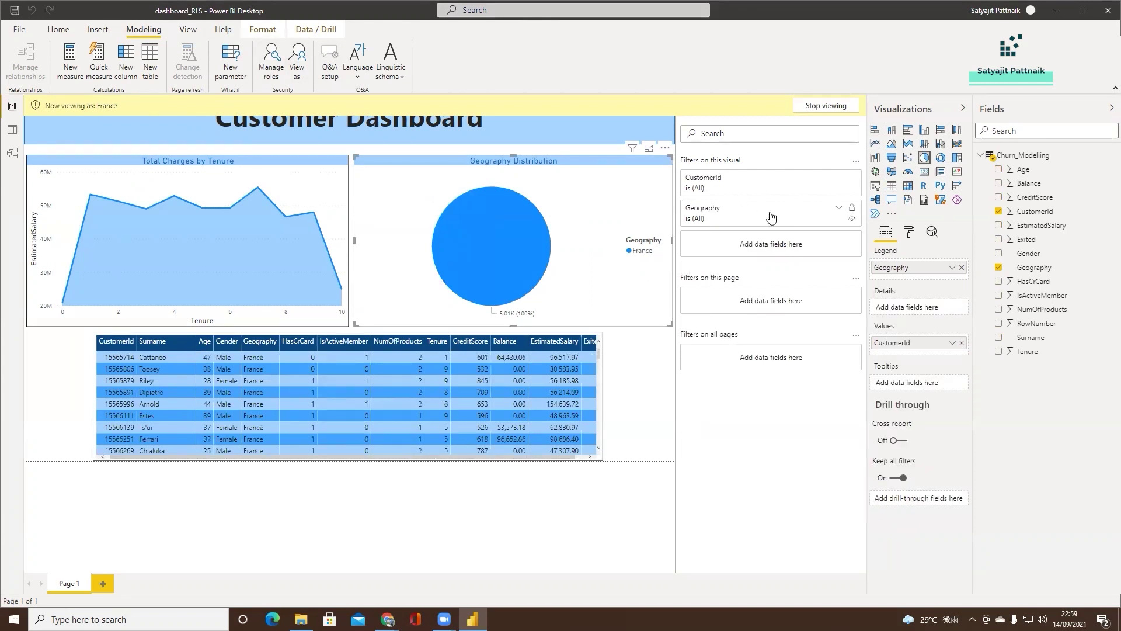
click(839, 208)
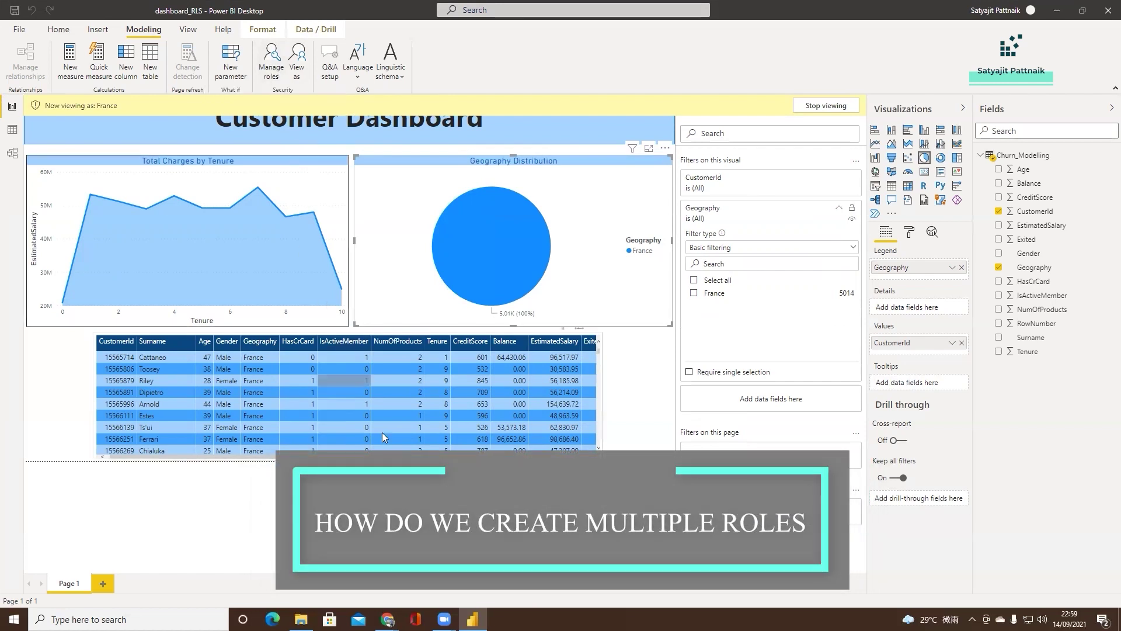
- Search 'pipe' in a new browser tab, then return to Power BI Desktop
click(388, 620)
key(ctrl+t)
text(pipe symbol)
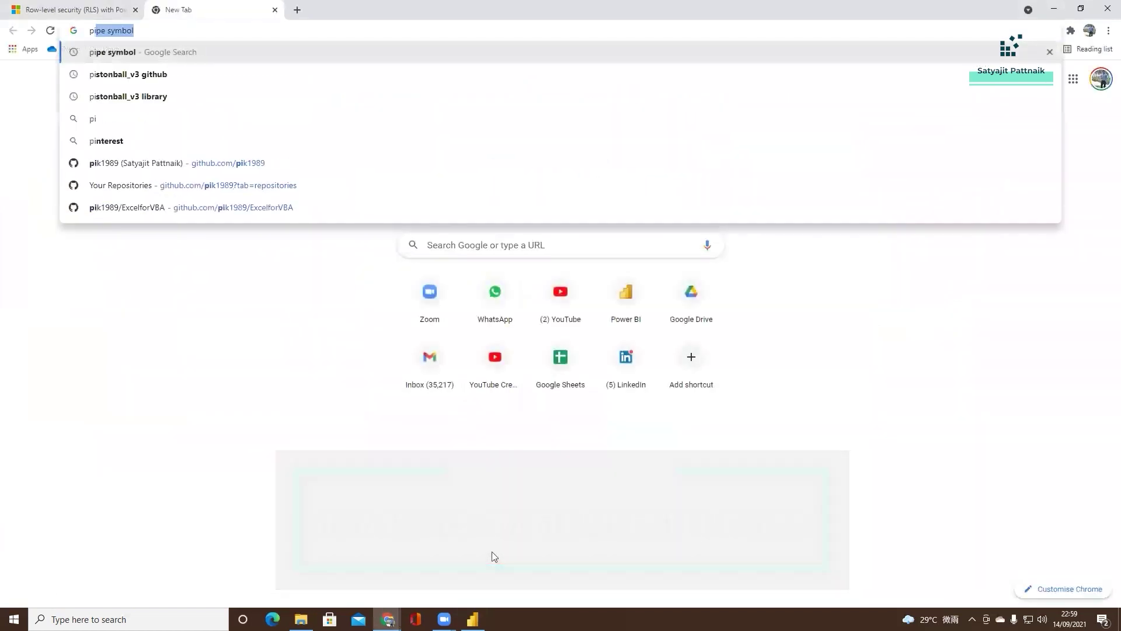
key(Return)
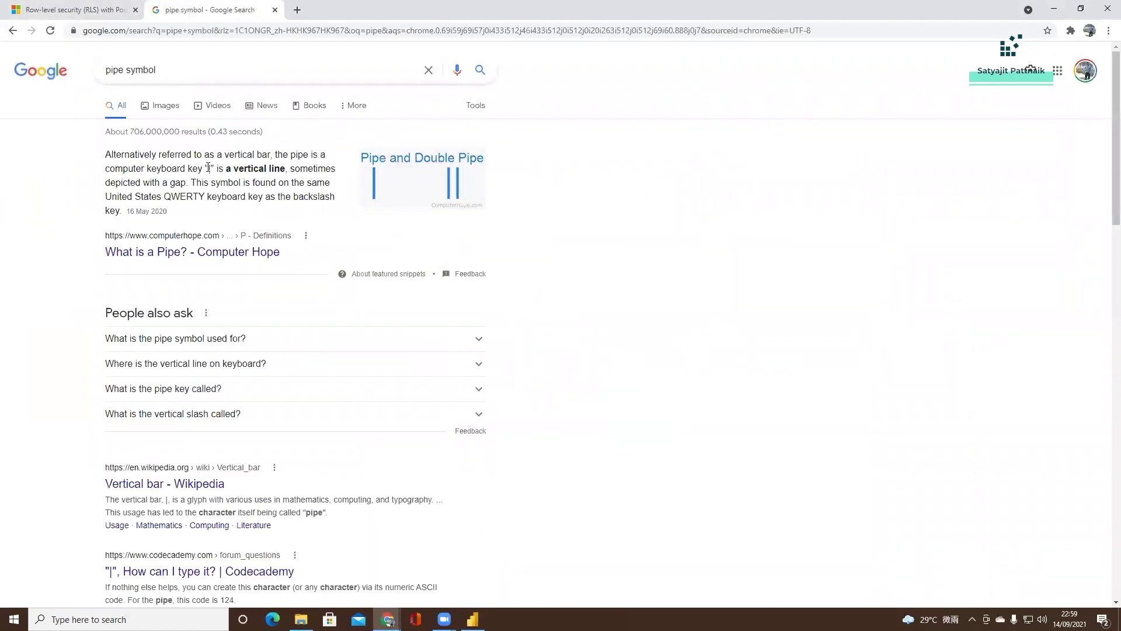
key(ctrl+shift+Tab)
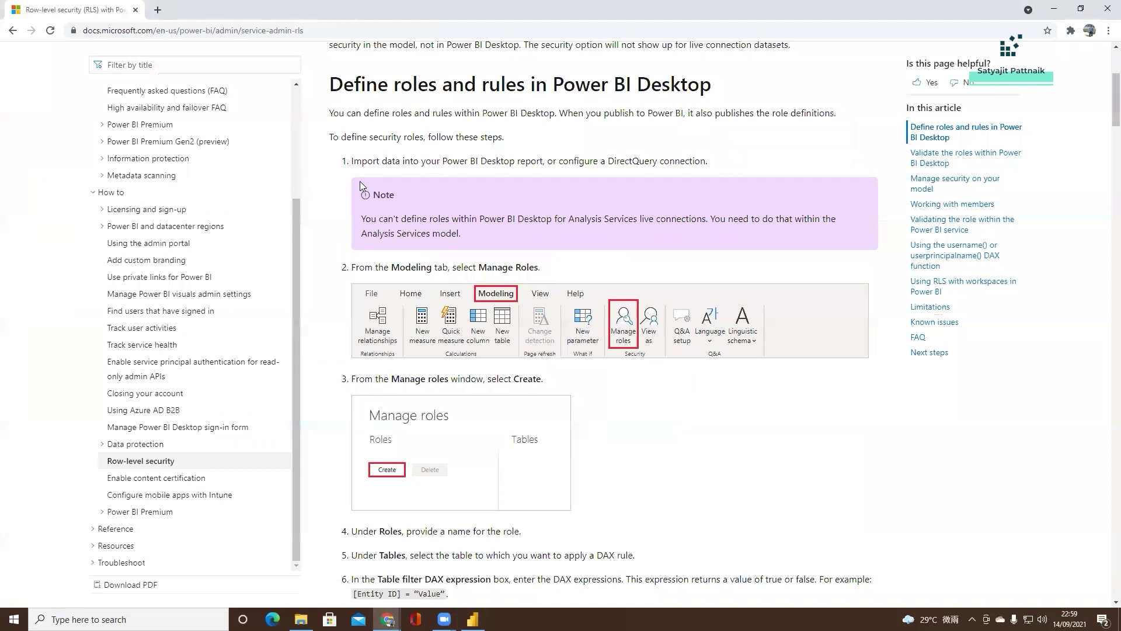
key(alt+Tab)
- Create a 'FRA GER' role and start its filter as [Geography] = "France" OR [Geography] =
click(269, 70)
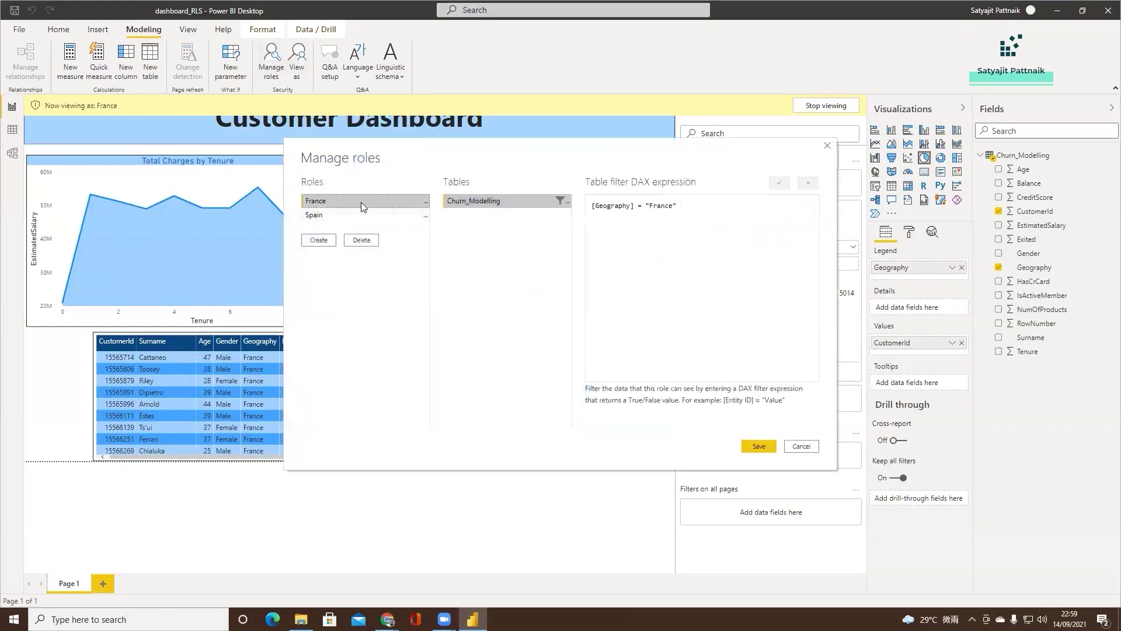
click(318, 241)
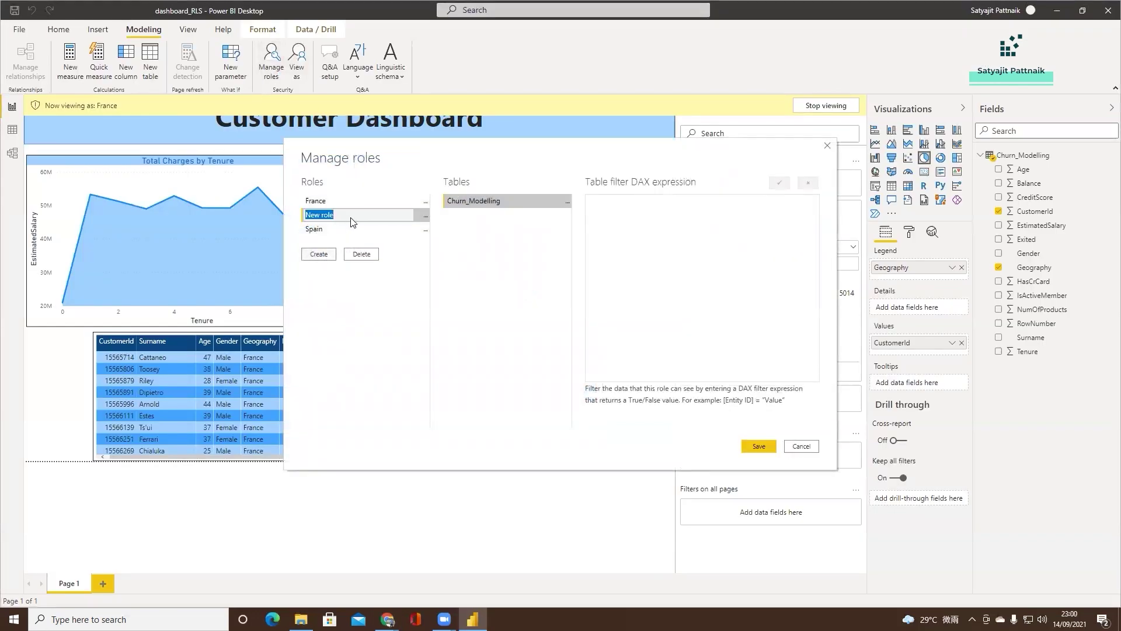
text(FRA GER)
click(565, 204)
mouse_move(600, 209)
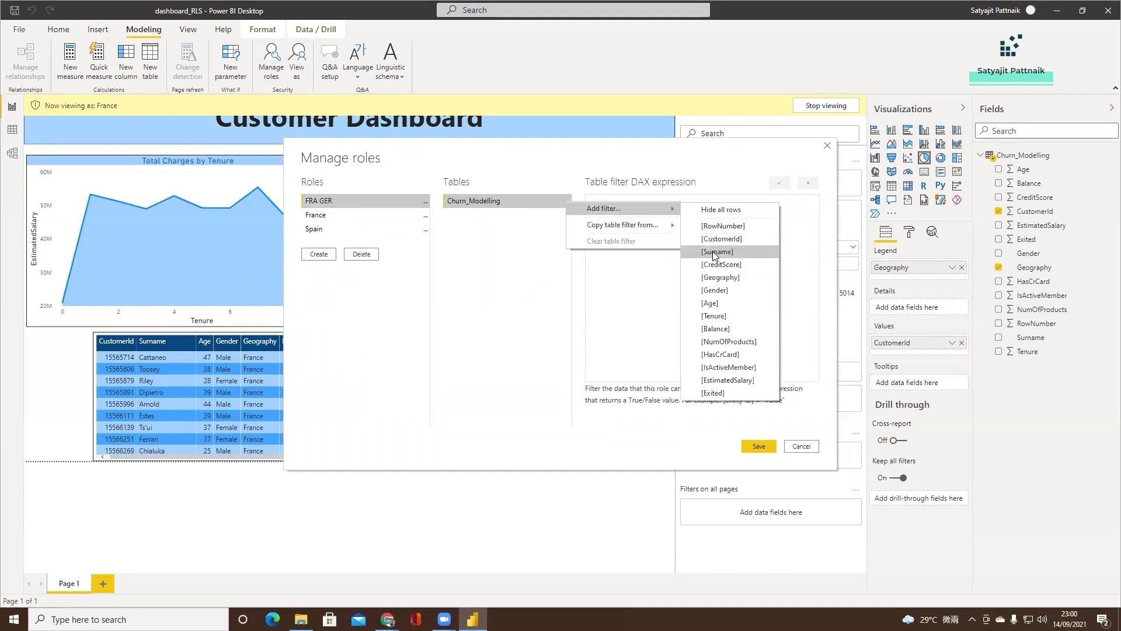
click(720, 278)
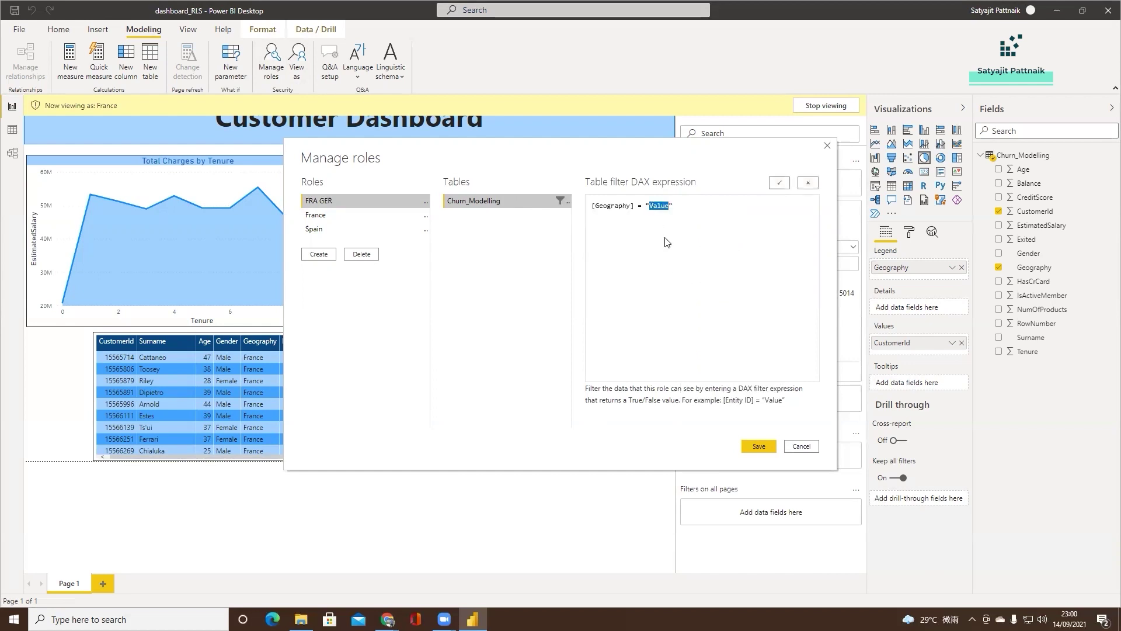
text(Franc)
- Launch Notepad, then duplicate the France condition as a Germany condition and check the expression
key(super+r)
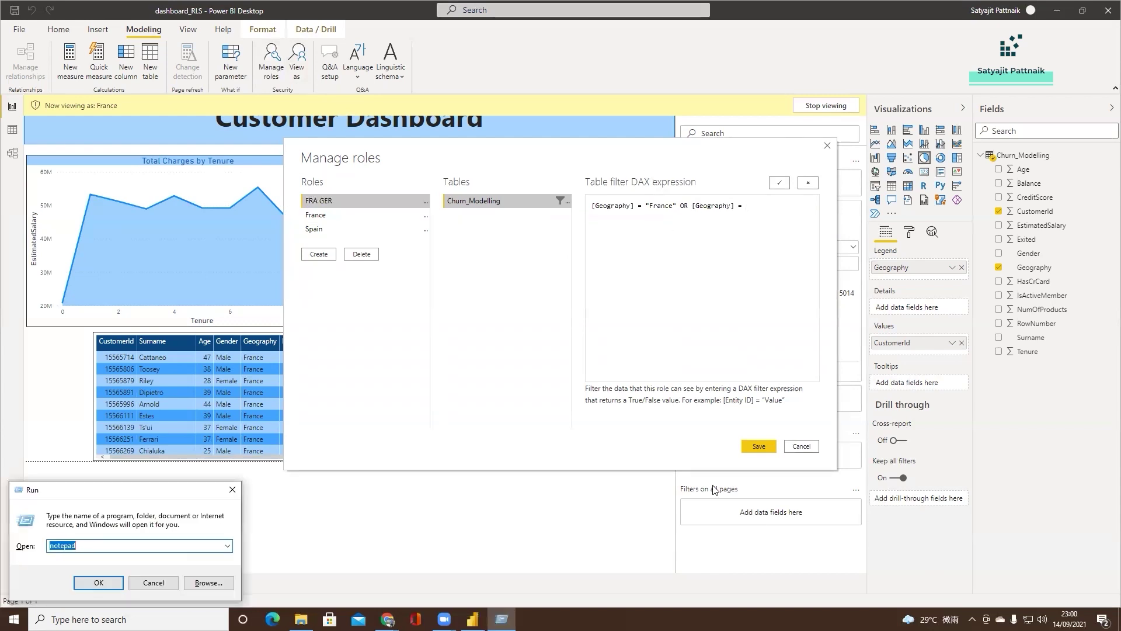
text(notepad)
key(Return)
key(alt+Tab)
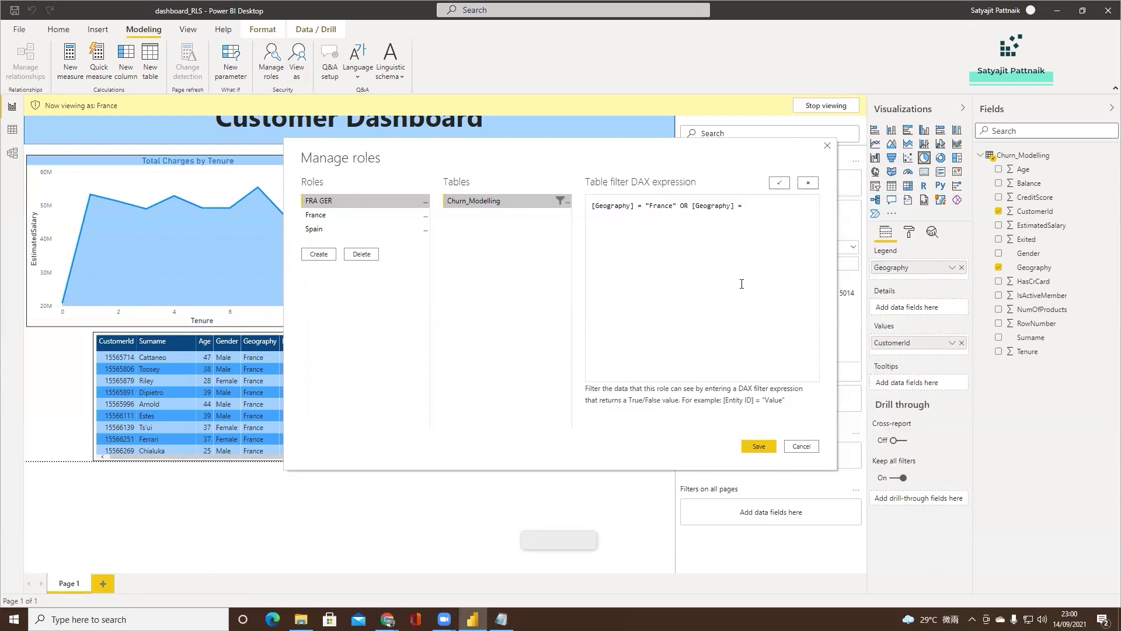
drag(675, 205, 592, 205)
key(ctrl+c)
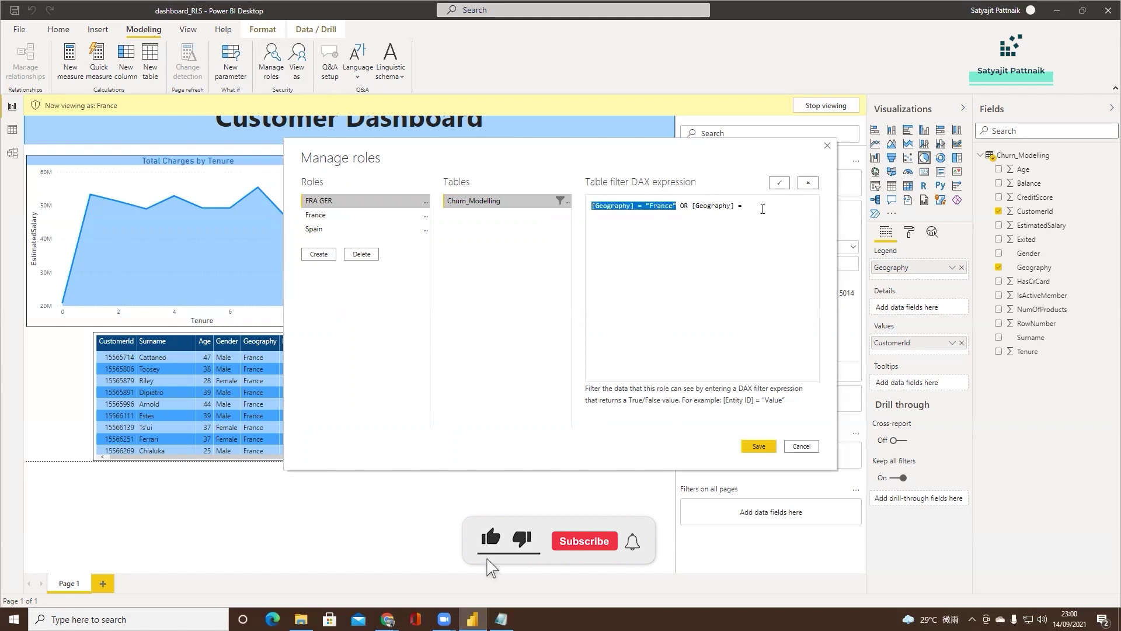
drag(746, 205, 695, 205)
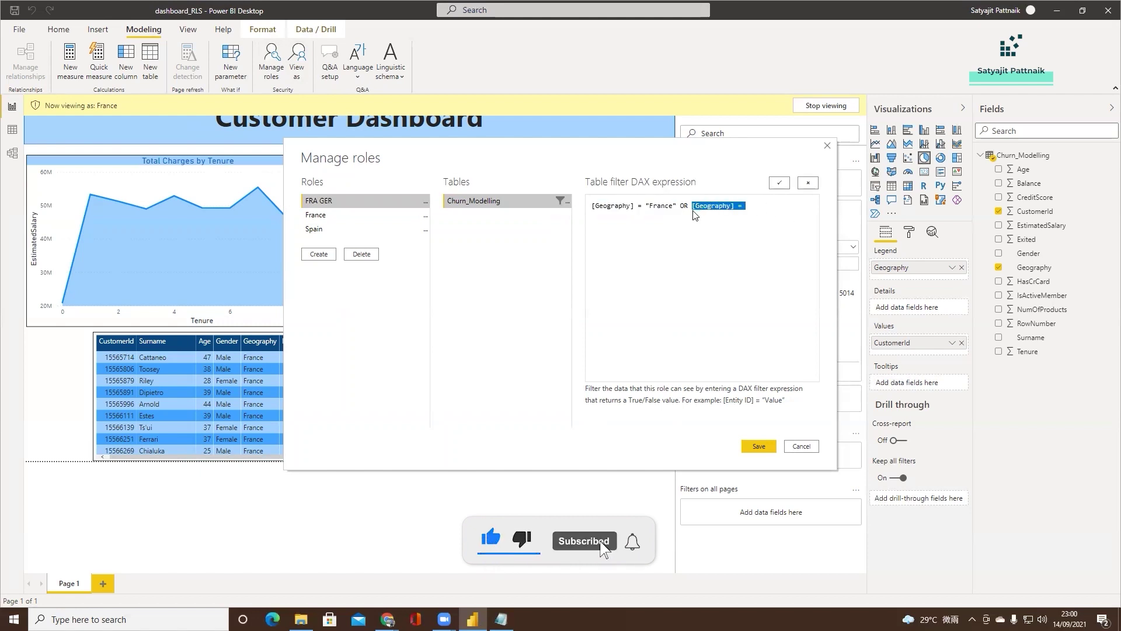
key(ctrl+v)
double_click(759, 206)
text(Germany)
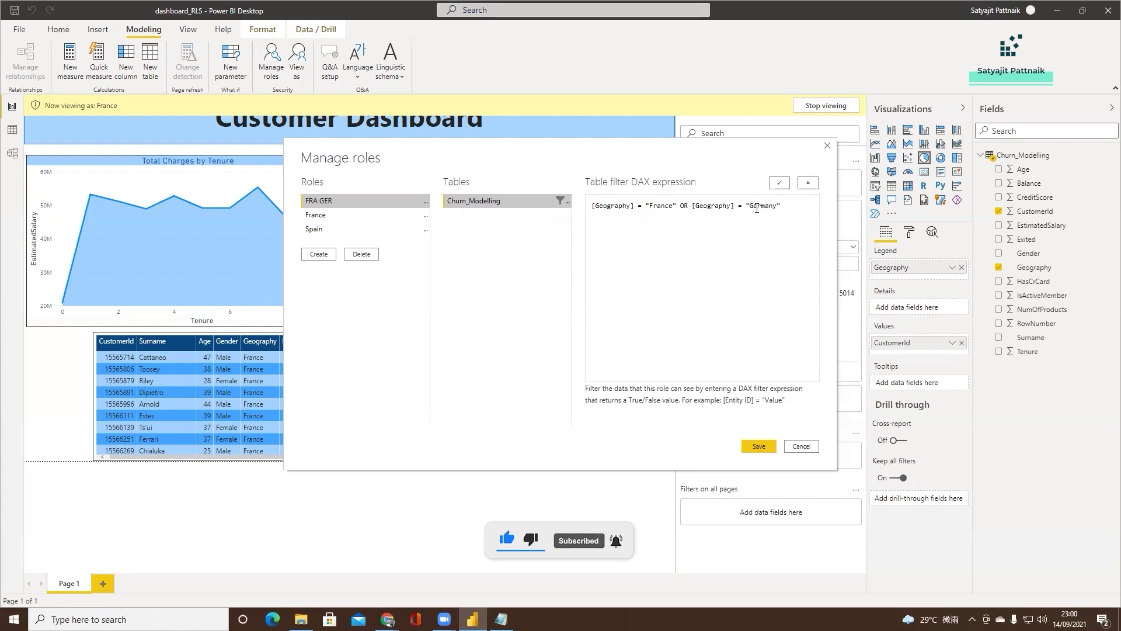
click(778, 184)
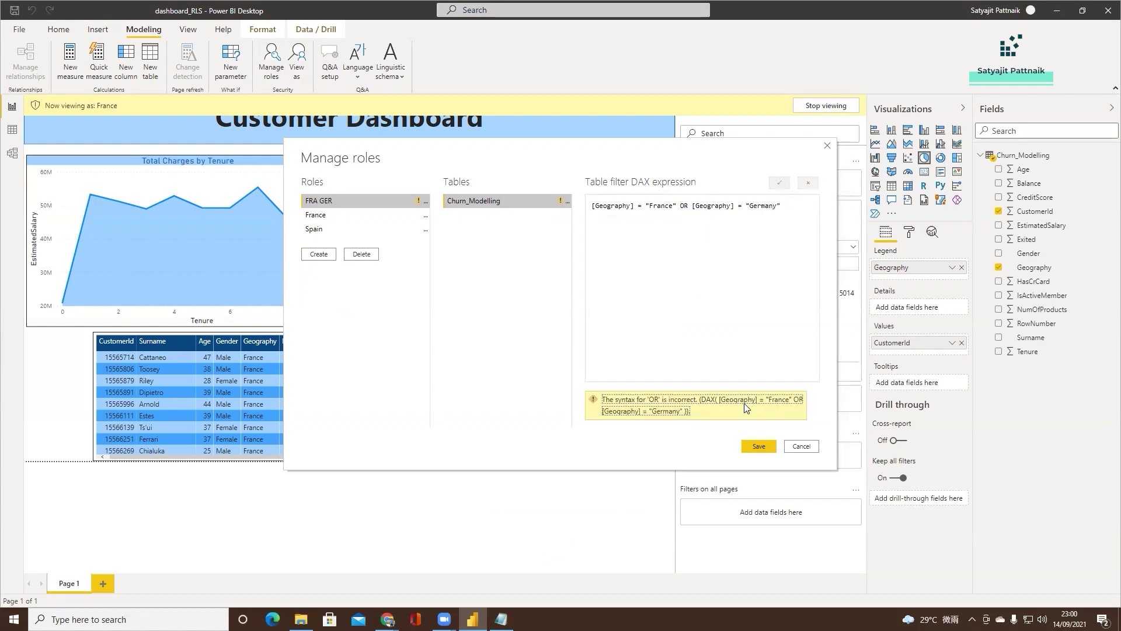
- Replace OR with || and save the FRA GER role
key(alt+Tab)
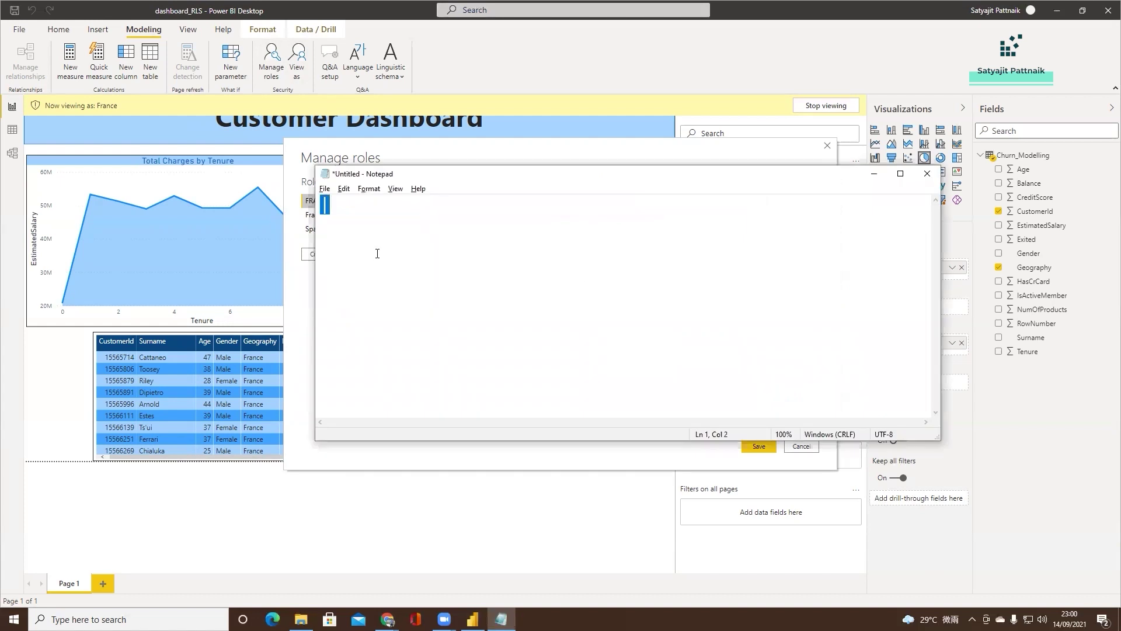
key(alt+Tab)
double_click(685, 205)
text(||)
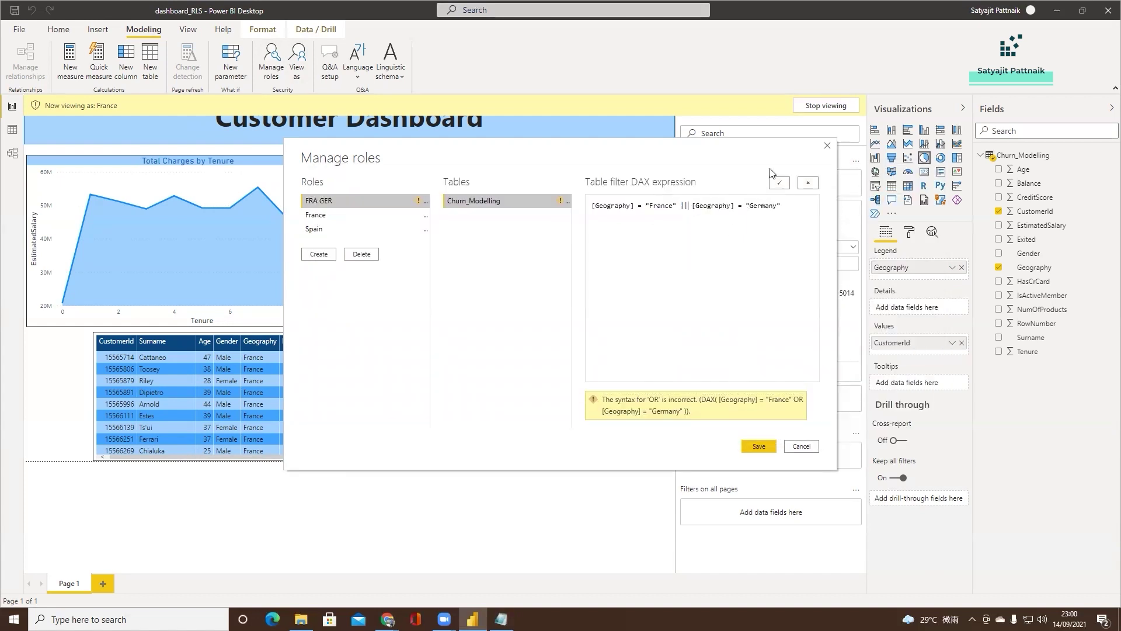
click(780, 184)
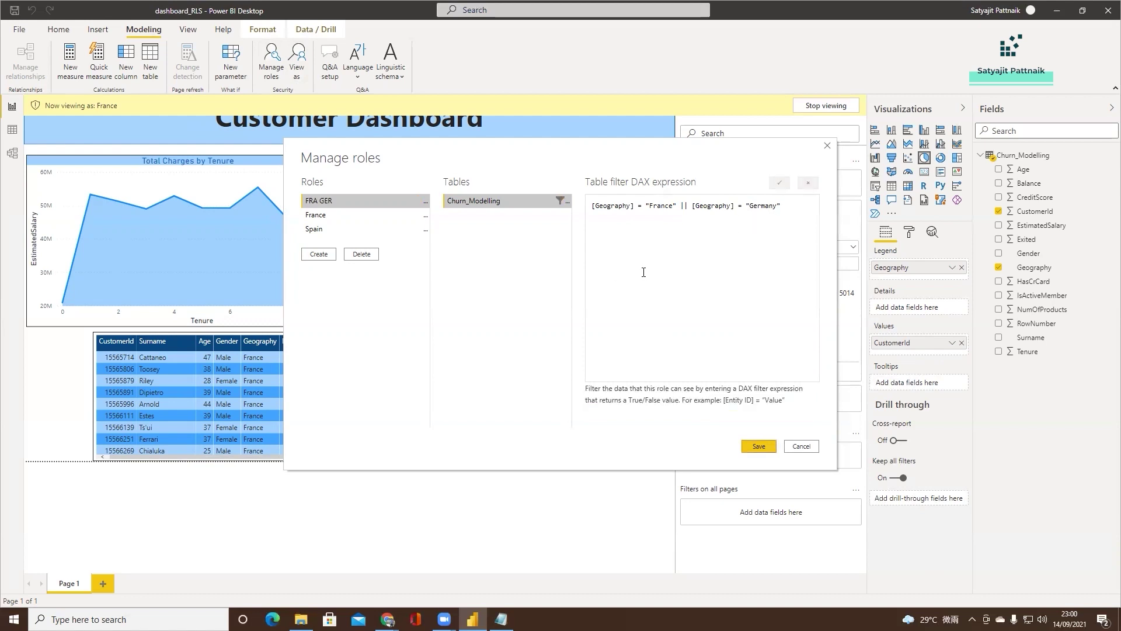
click(759, 446)
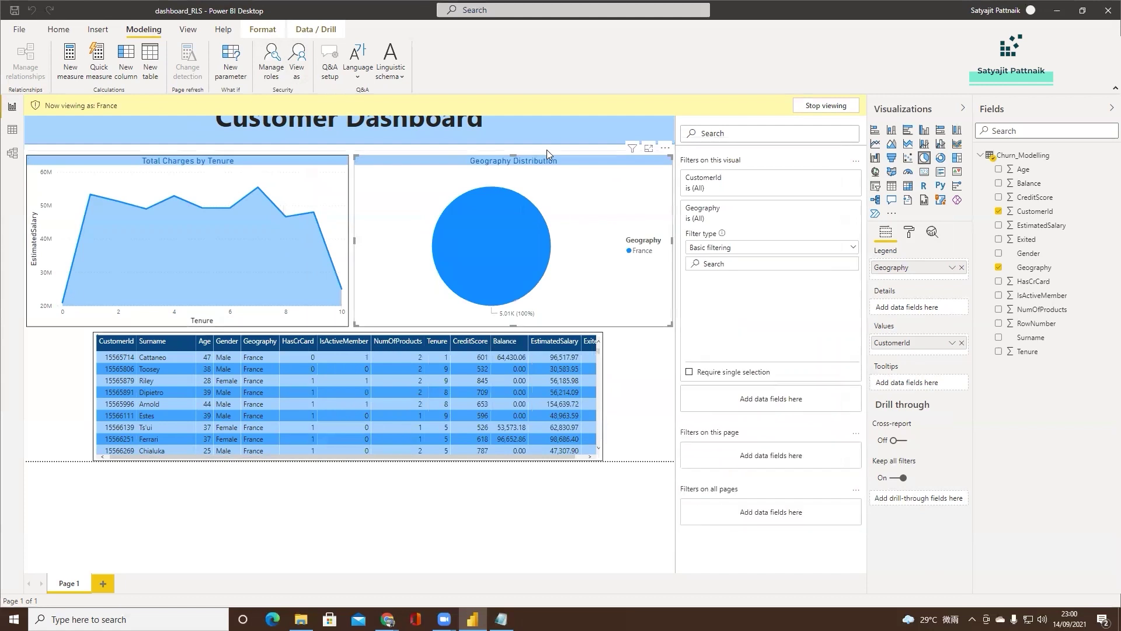
- Preview the report as the FRA GER role only, without France
click(300, 68)
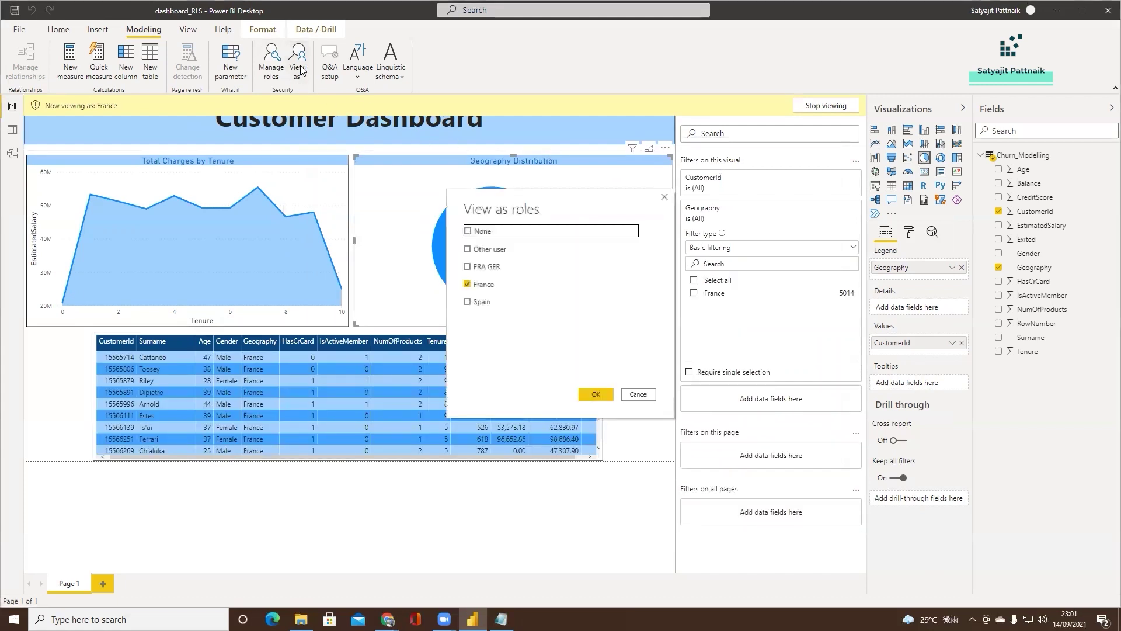
click(467, 266)
click(468, 285)
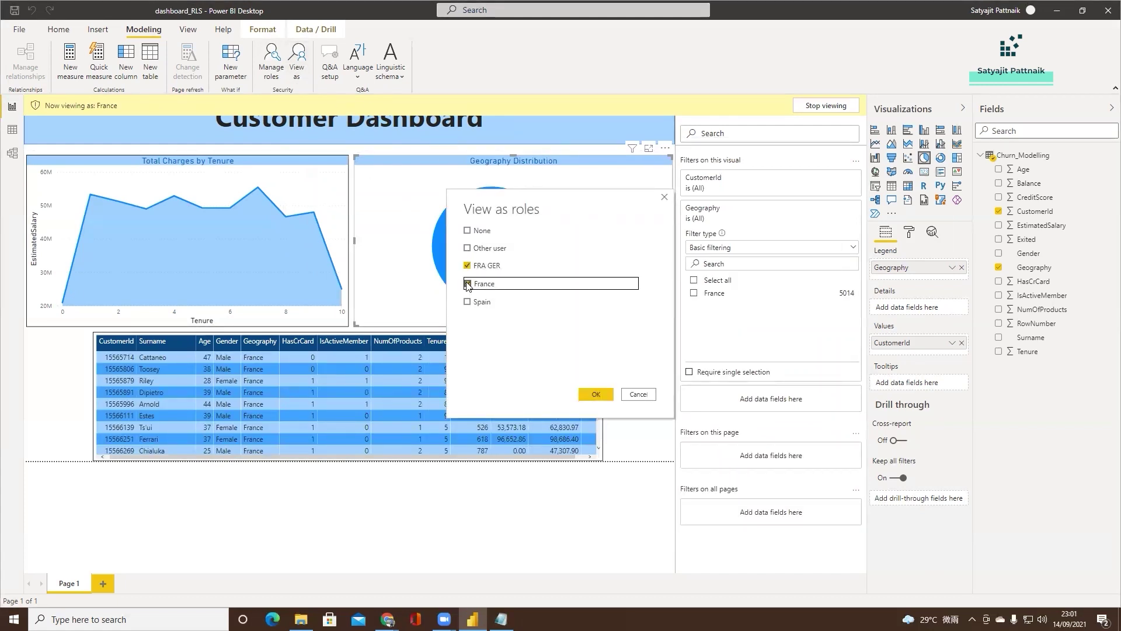
click(598, 396)
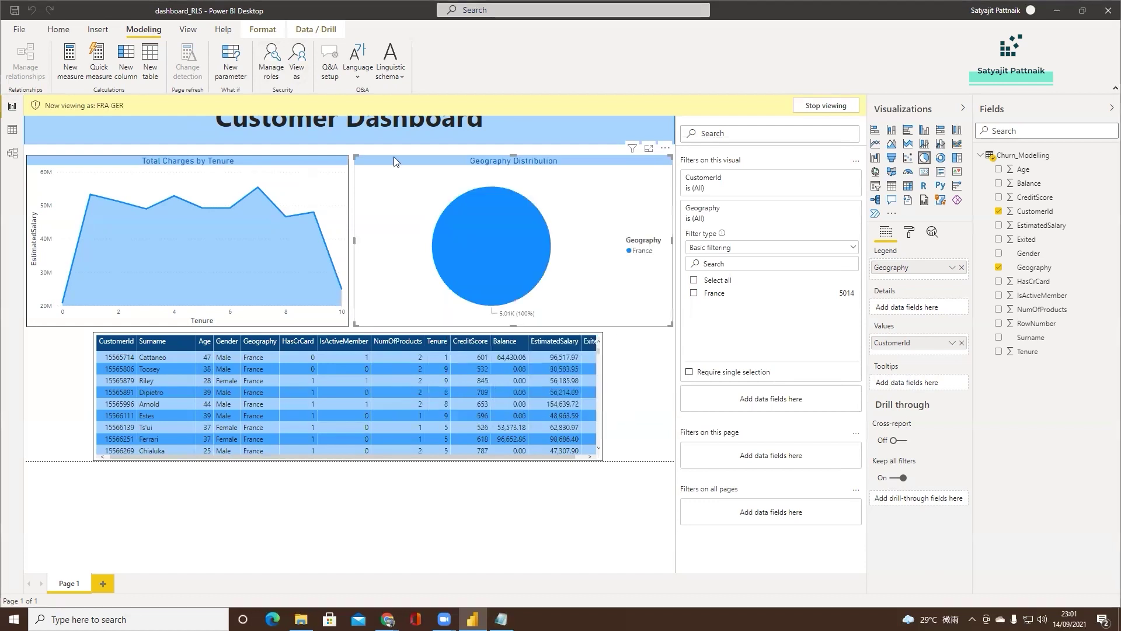
- Clear FRA GER from View as to return to the unrestricted report
mouse_move(491, 194)
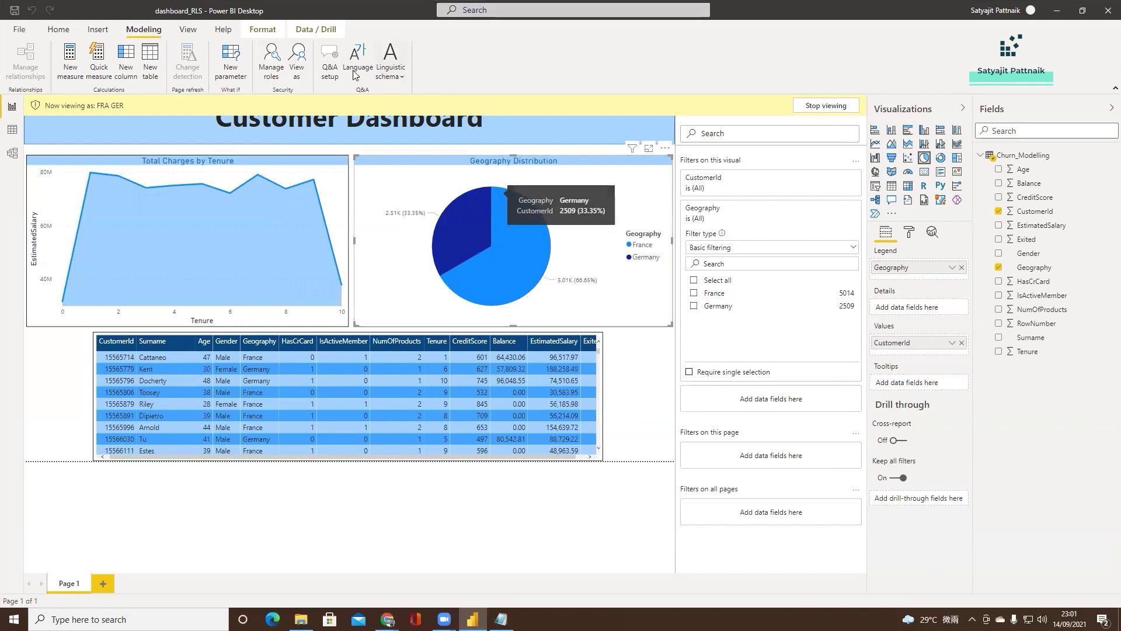
click(297, 61)
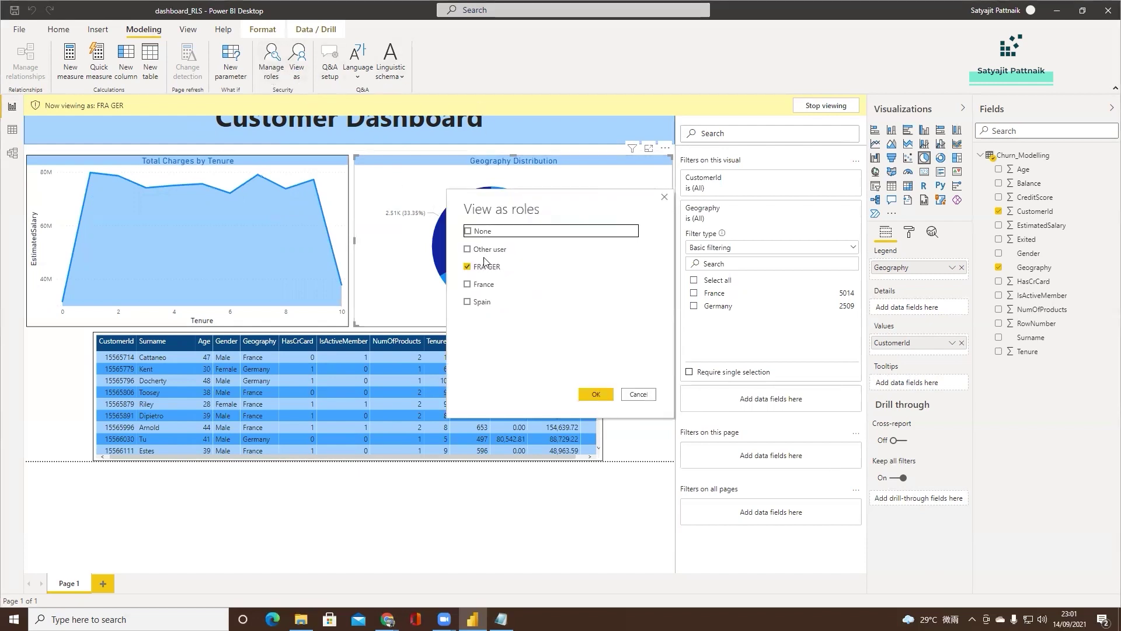
click(468, 249)
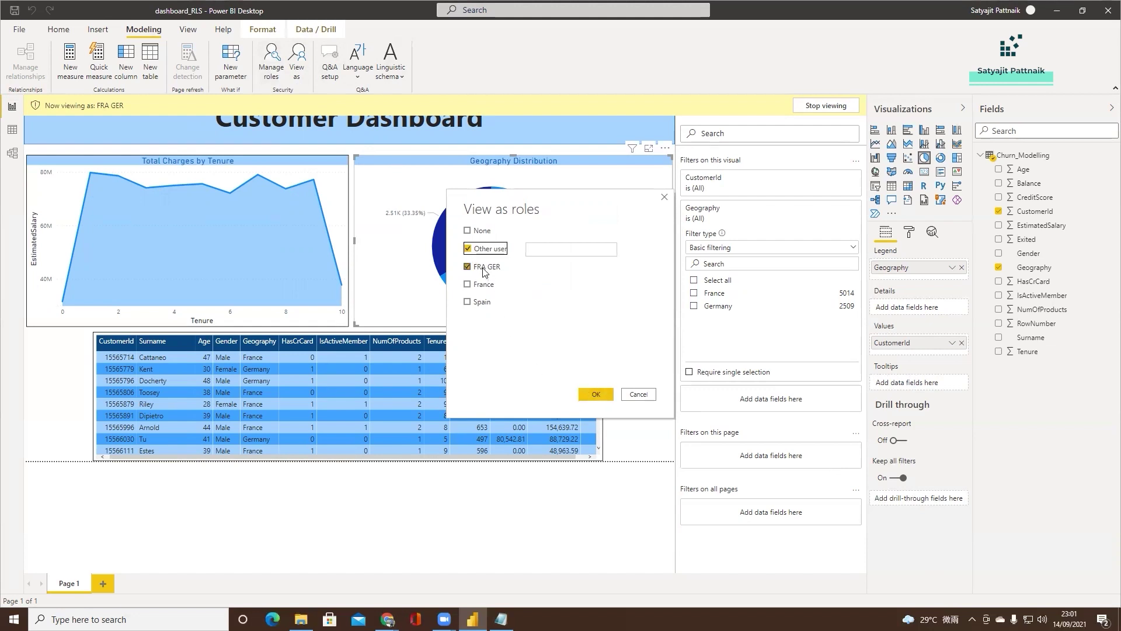
click(467, 267)
click(593, 394)
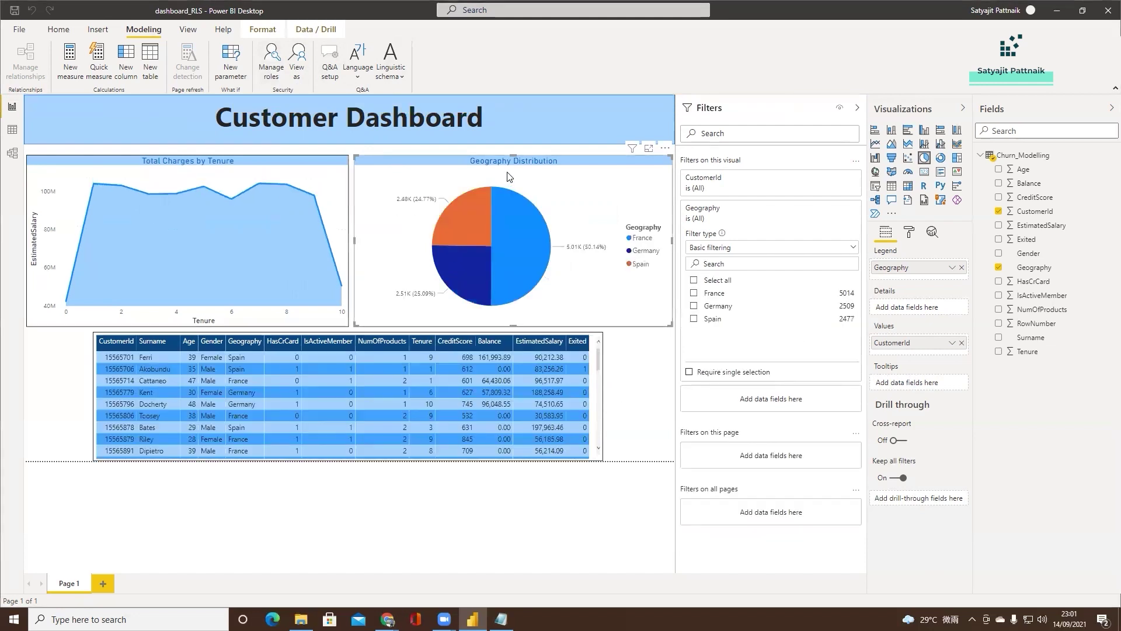
- Publish the dashboard_RLS report to the Testing workspace in the Power BI service
click(58, 30)
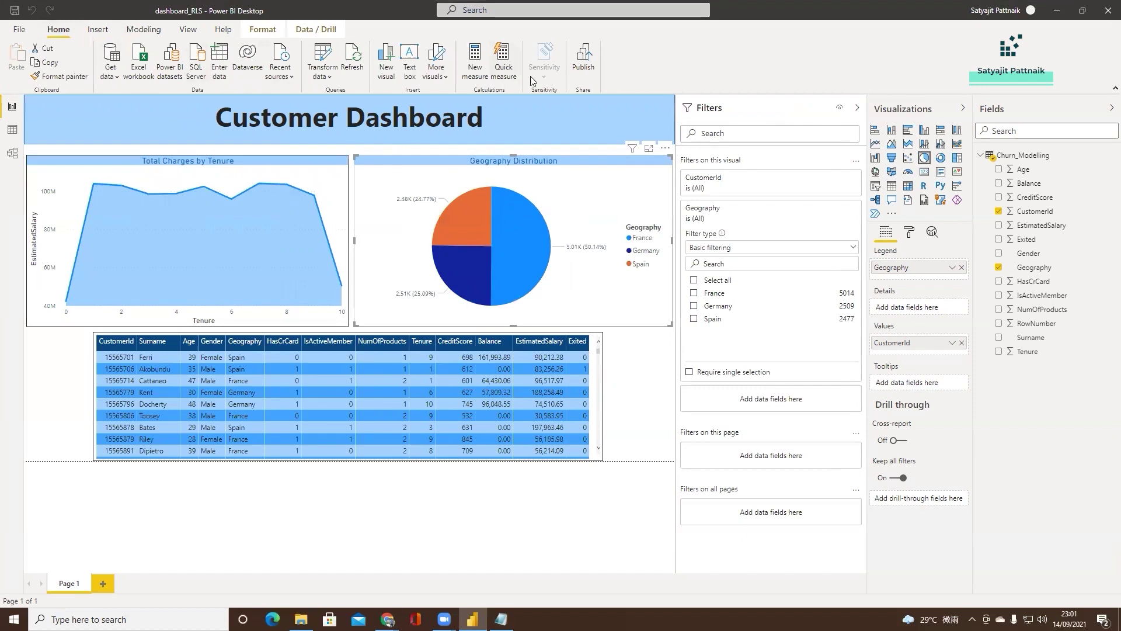
click(585, 59)
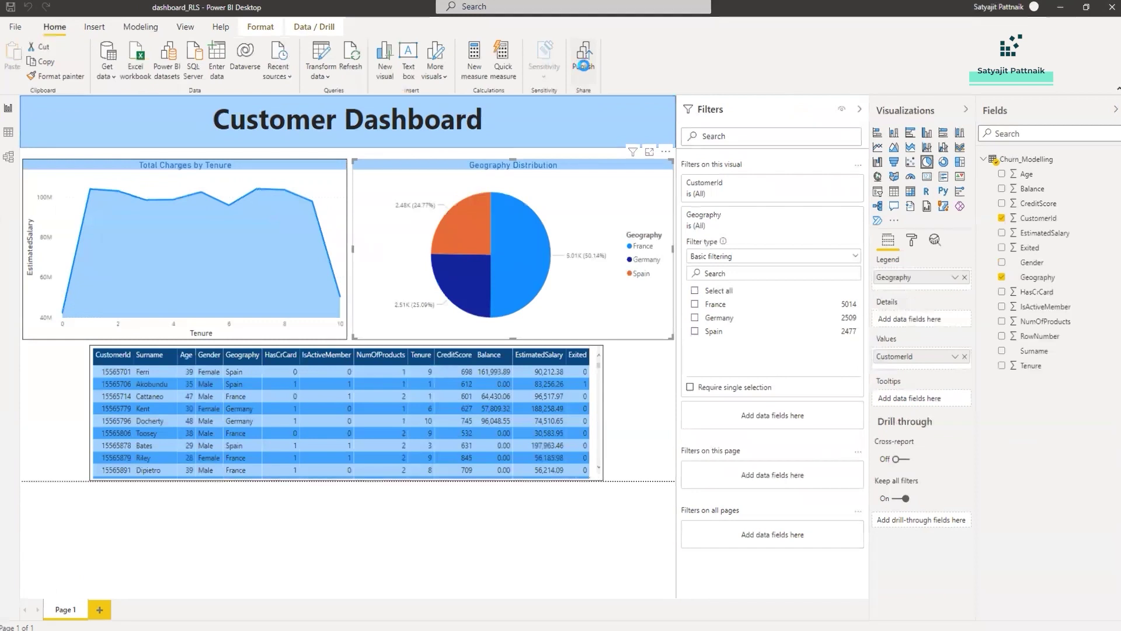
click(585, 68)
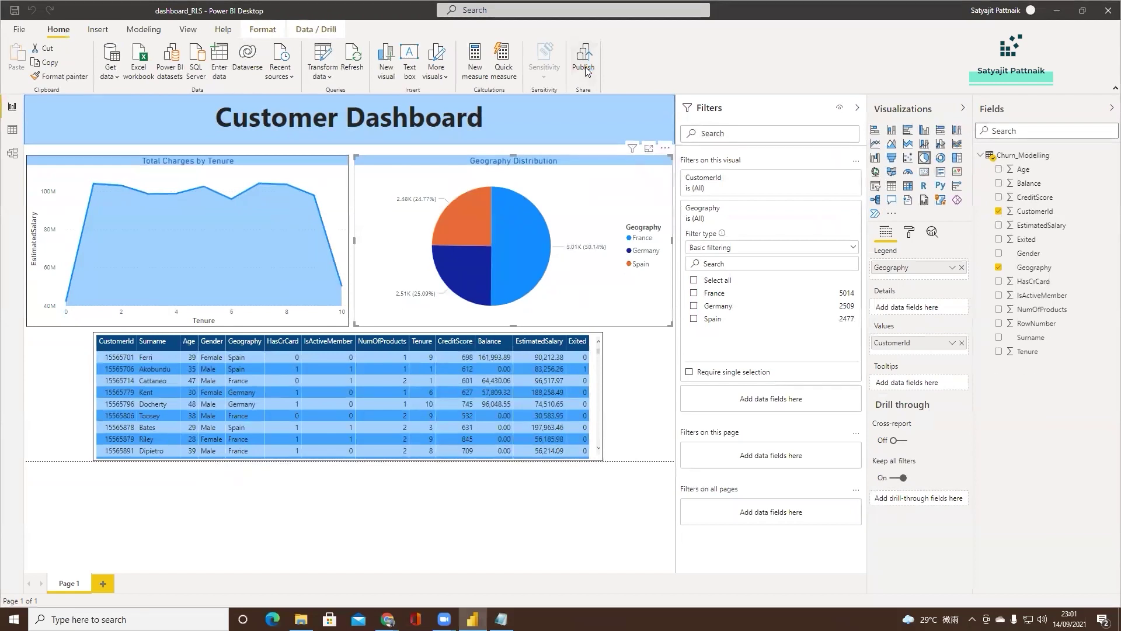
click(449, 361)
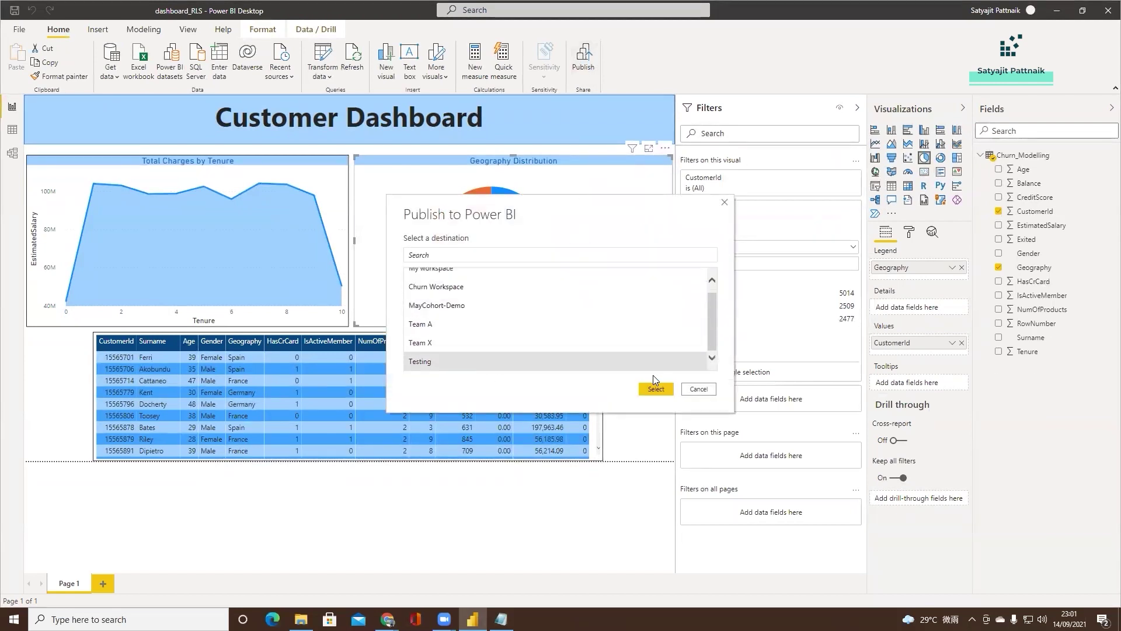
click(656, 389)
- Load the Power BI service home page in a new browser tab
mouse_move(388, 619)
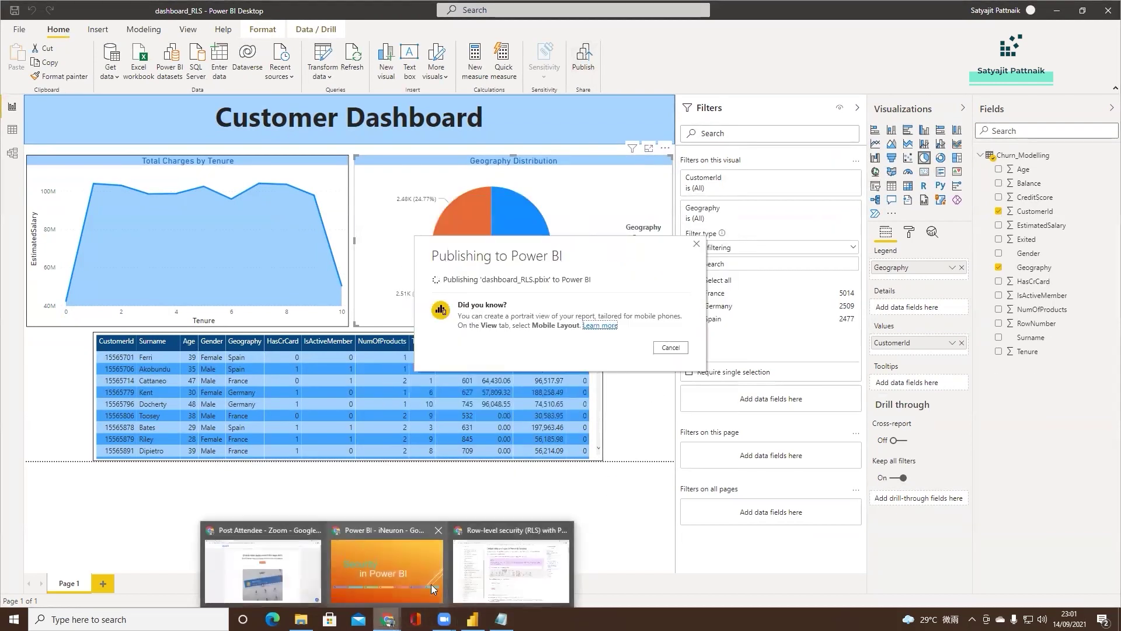
click(431, 584)
key(ctrl+t)
text(app)
key(Return)
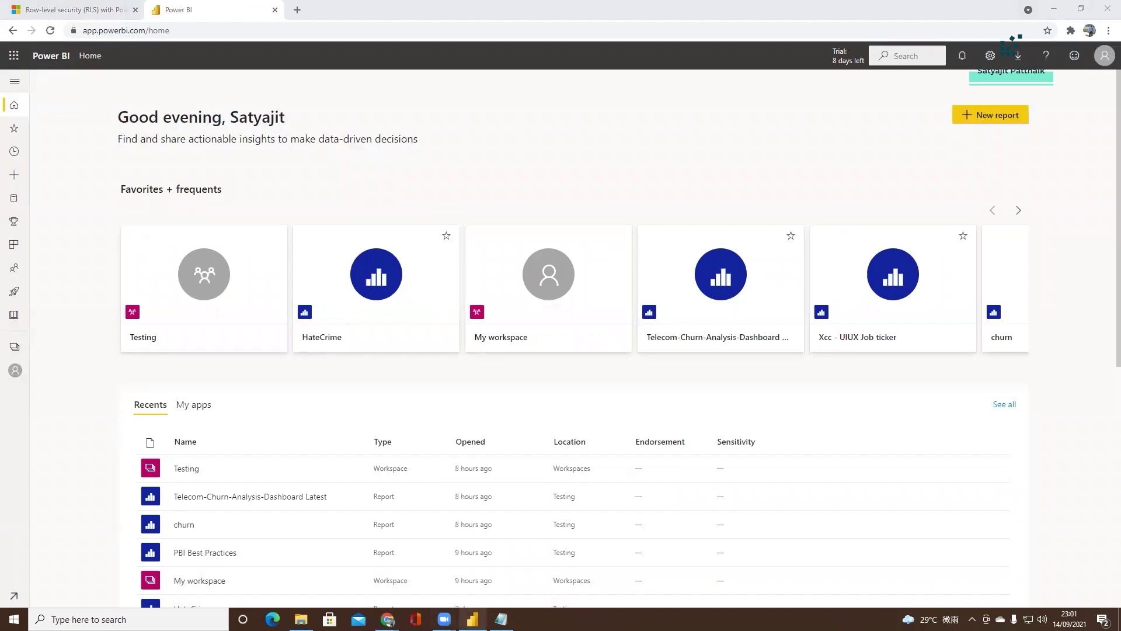
- Dismiss the publishing success message and open the workspaces list in the browser
key(alt+Tab)
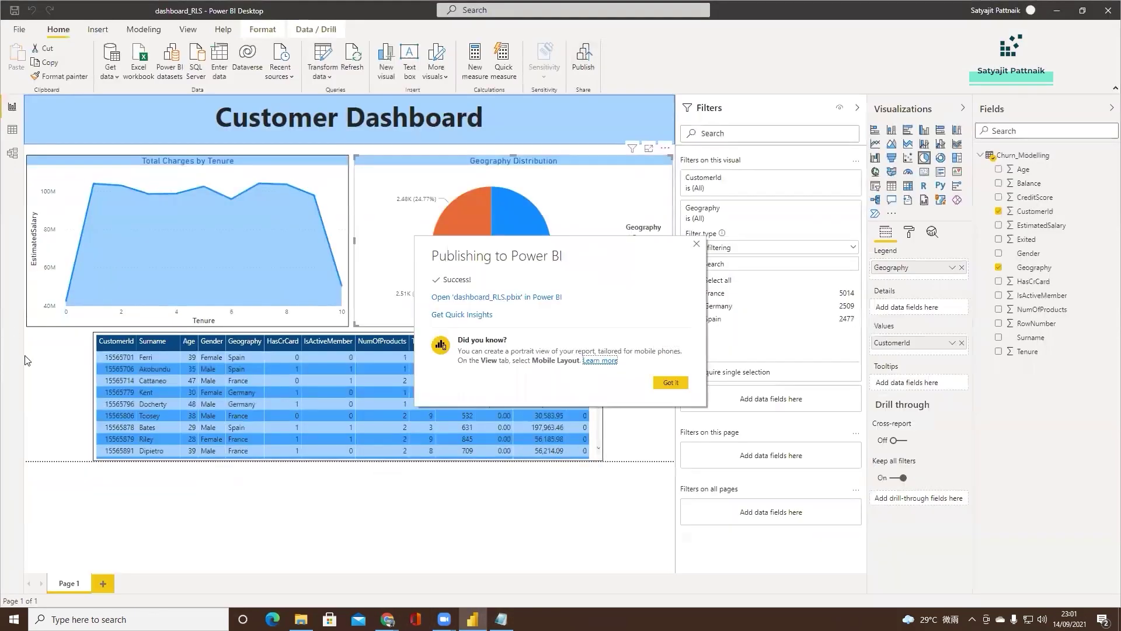
click(671, 382)
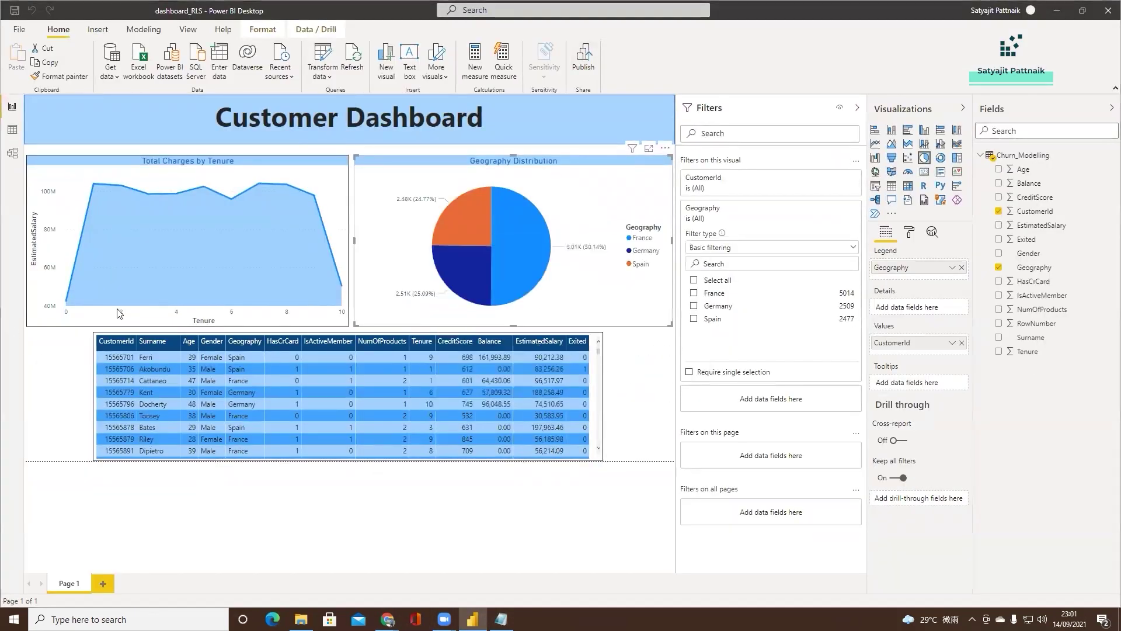
key(alt+Tab)
click(16, 348)
- Open the Testing workspace and filter its items to Datasets + dataflows so dashboard_RLS appears
click(83, 257)
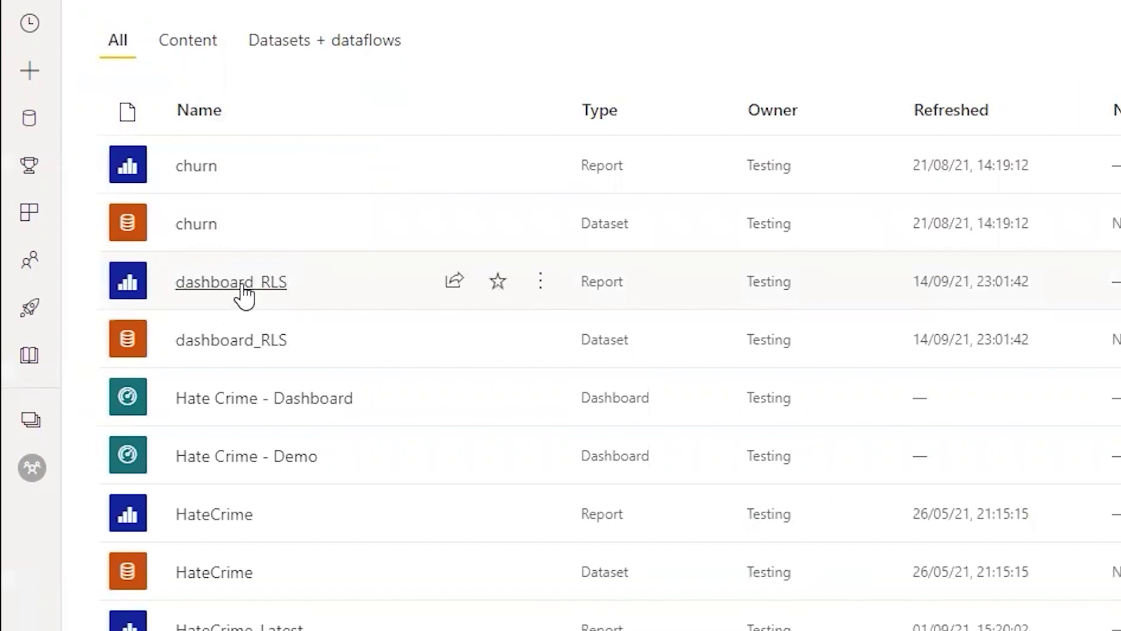
click(541, 289)
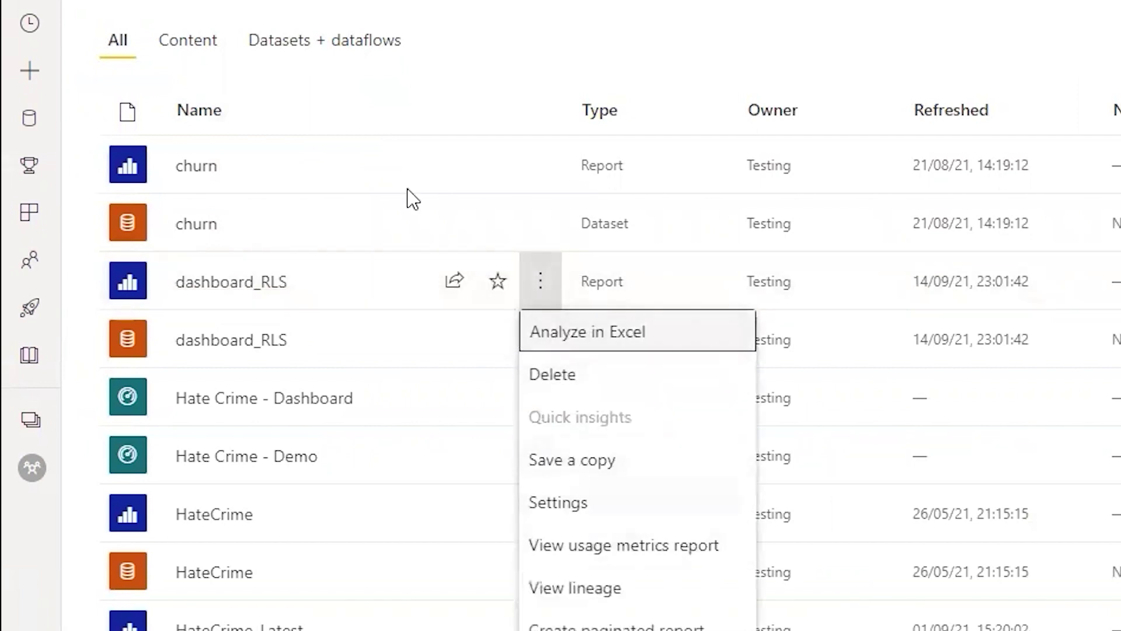
click(321, 52)
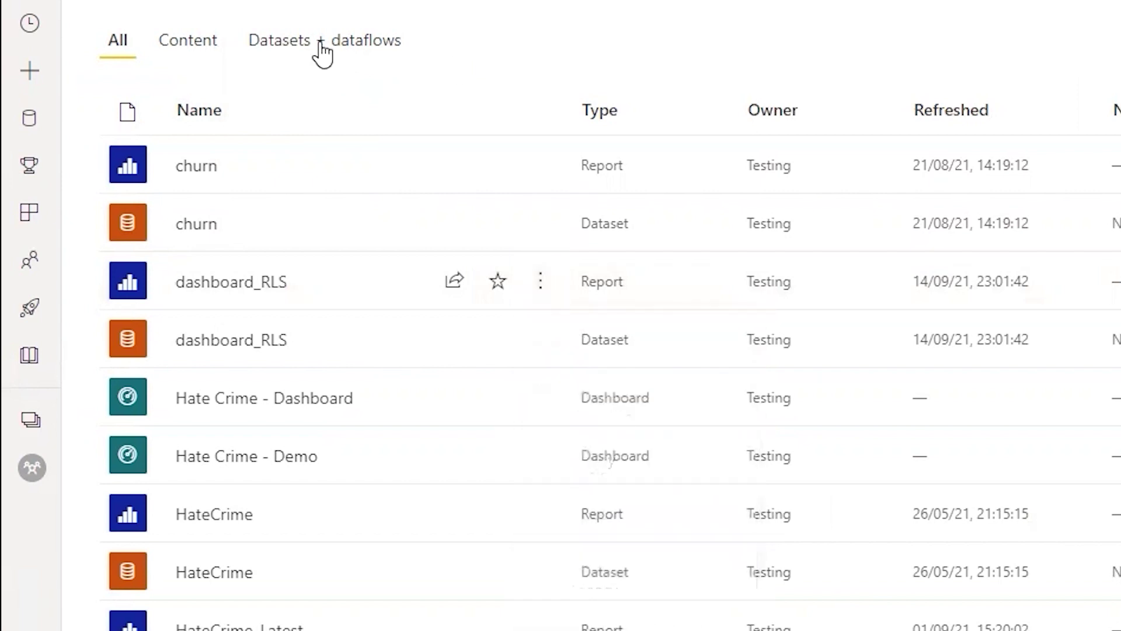
click(321, 51)
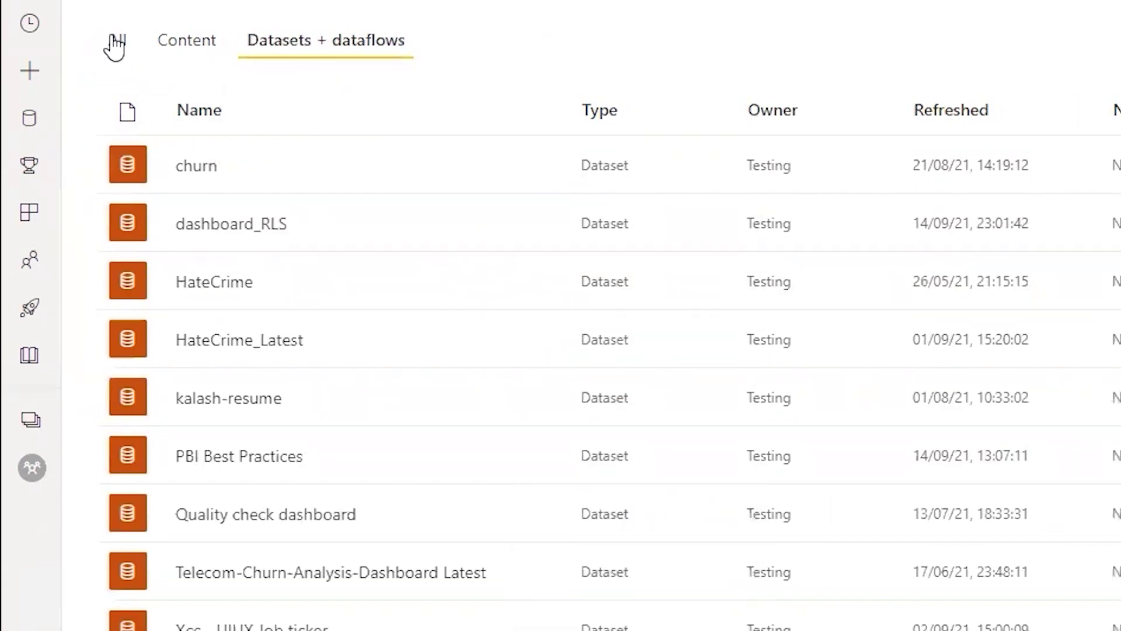
click(115, 47)
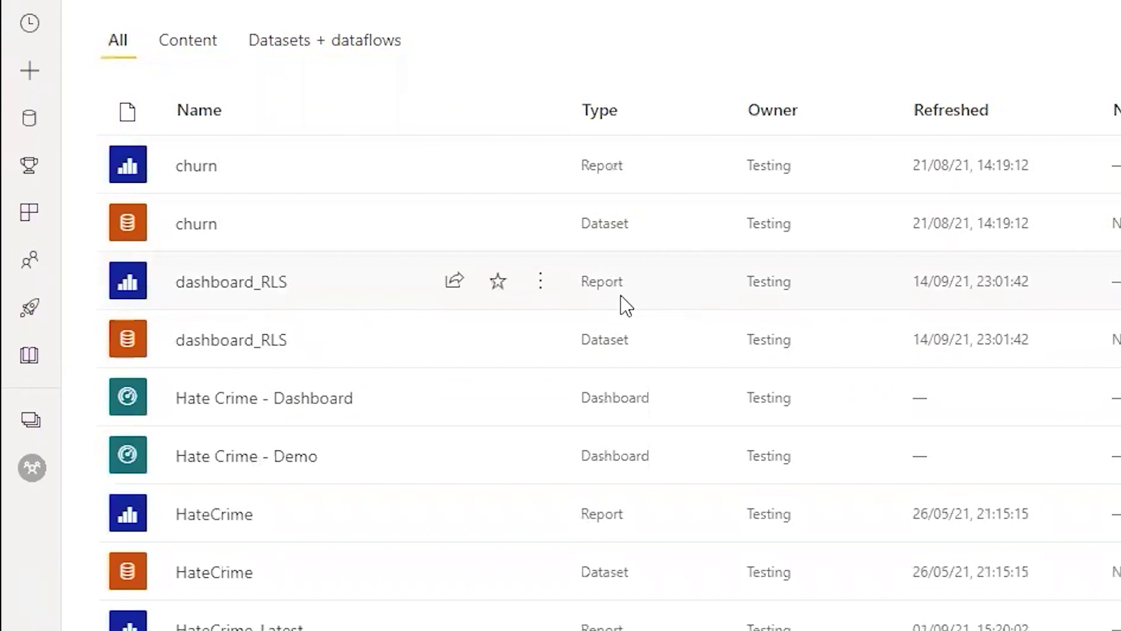
click(338, 49)
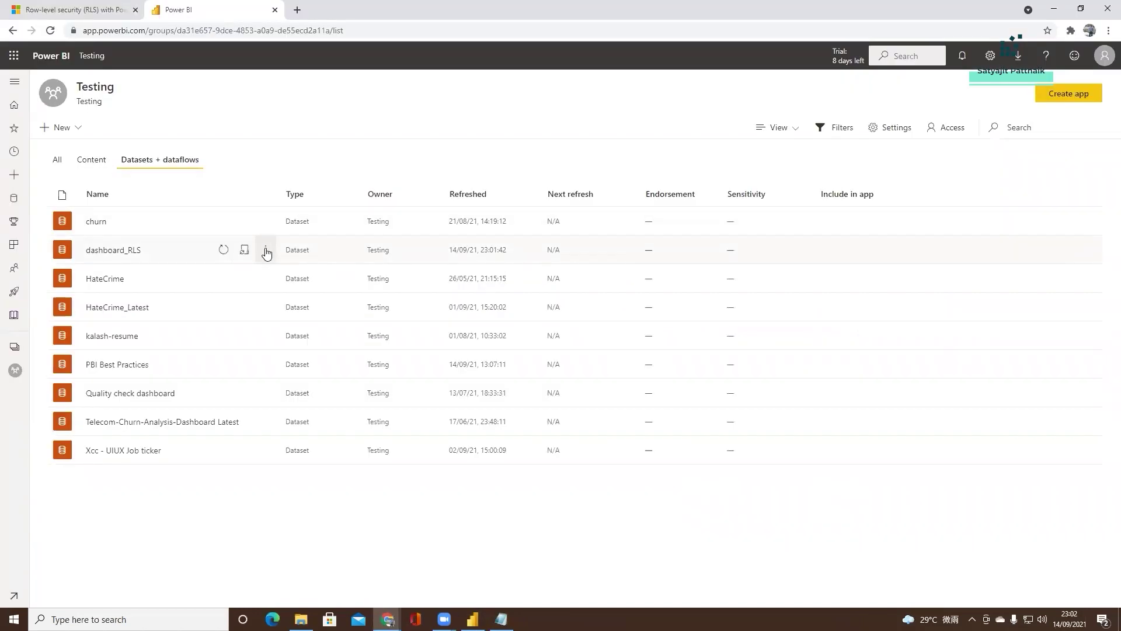
- Check dashboard_RLS's Manage permissions page, return to Testing's datasets and reopen the dataset's actions menu
click(265, 251)
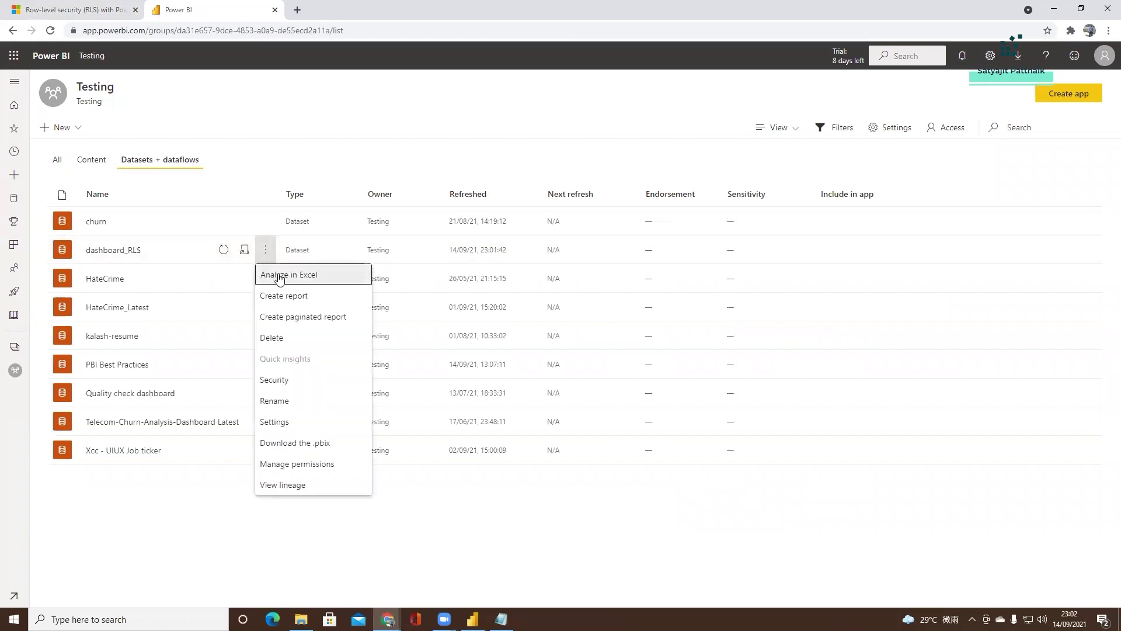
click(321, 466)
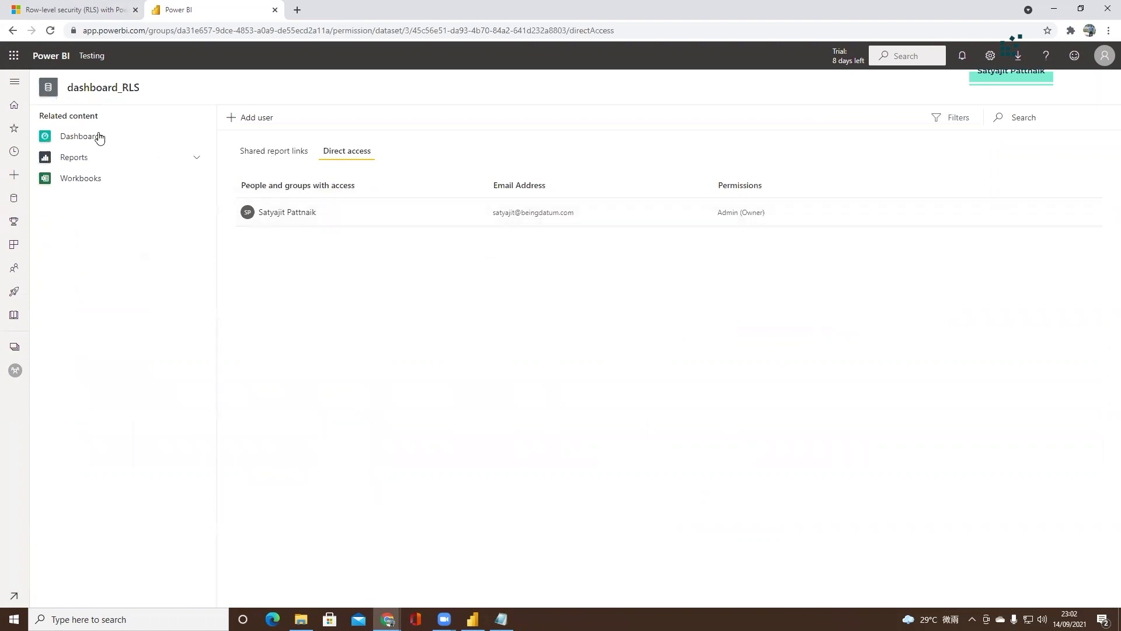
click(15, 347)
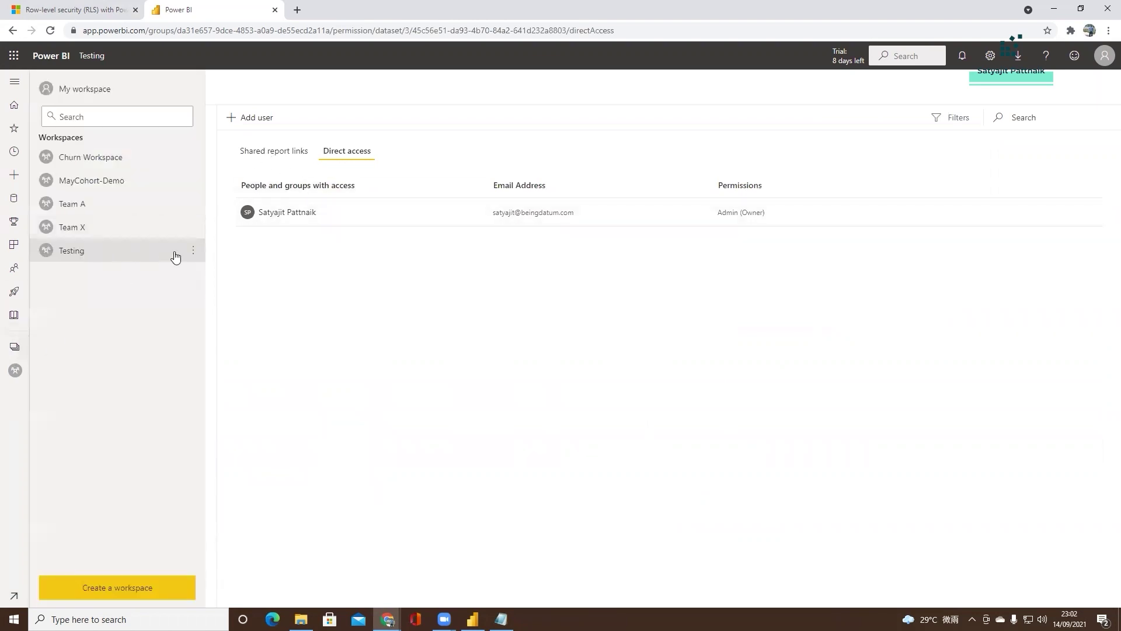
click(154, 256)
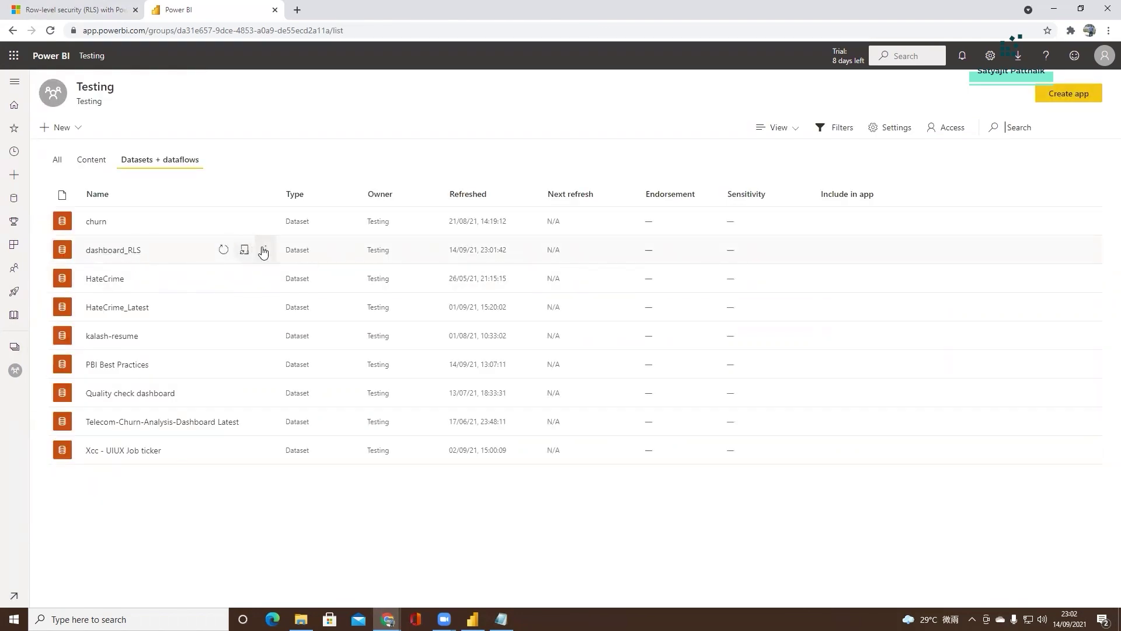
click(265, 250)
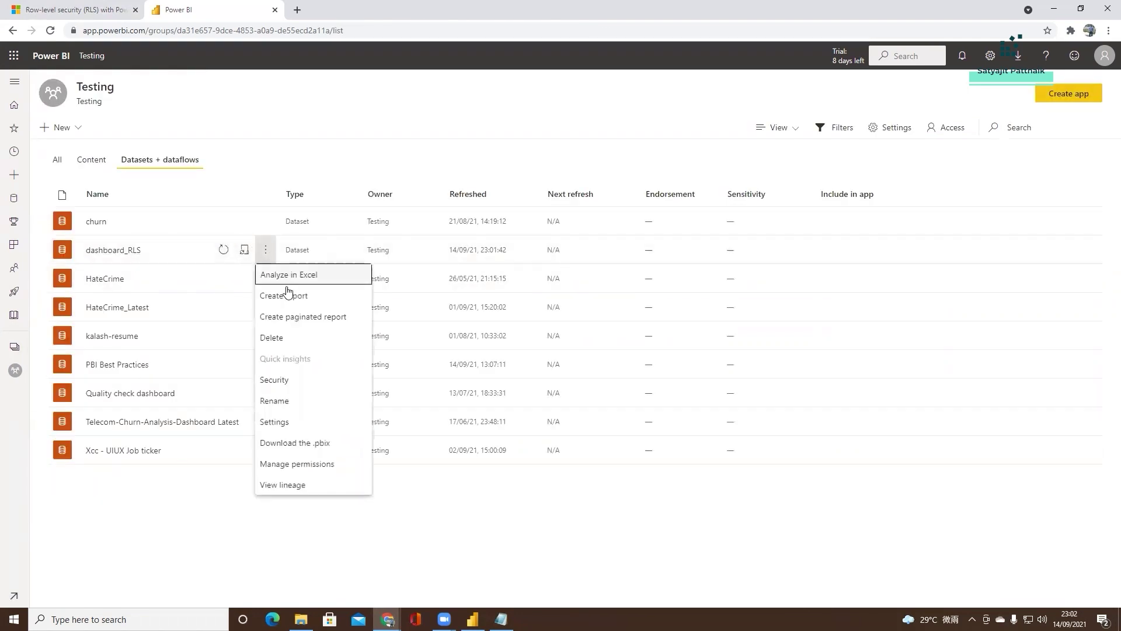
- In dashboard_RLS Security, search for the user and add them to the FRA GER role
click(303, 381)
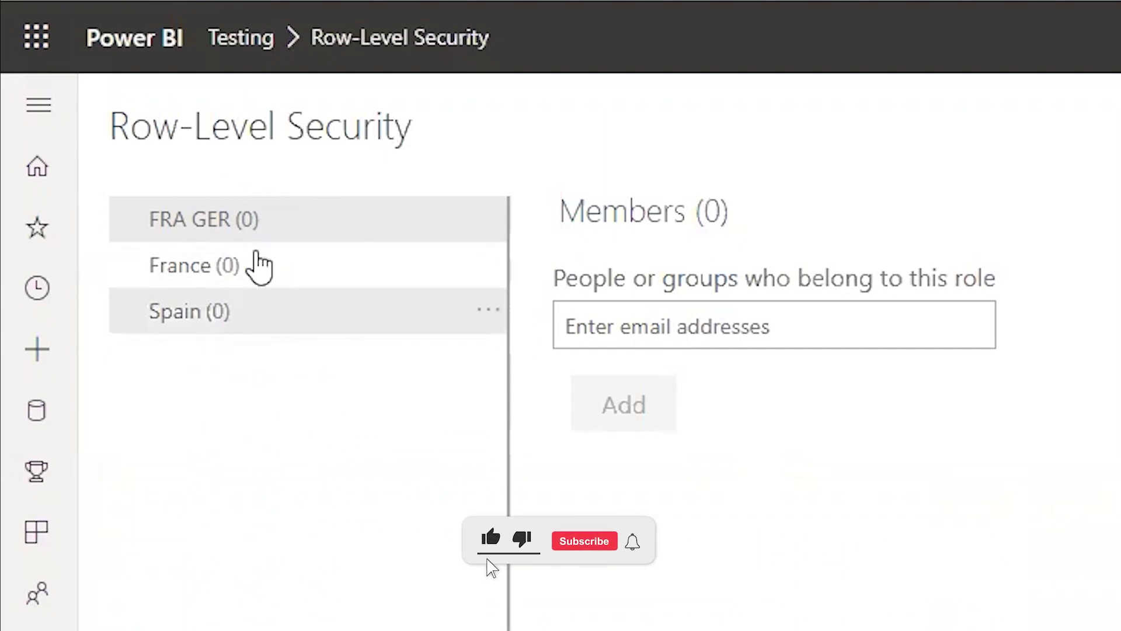
click(661, 320)
text(saurav)
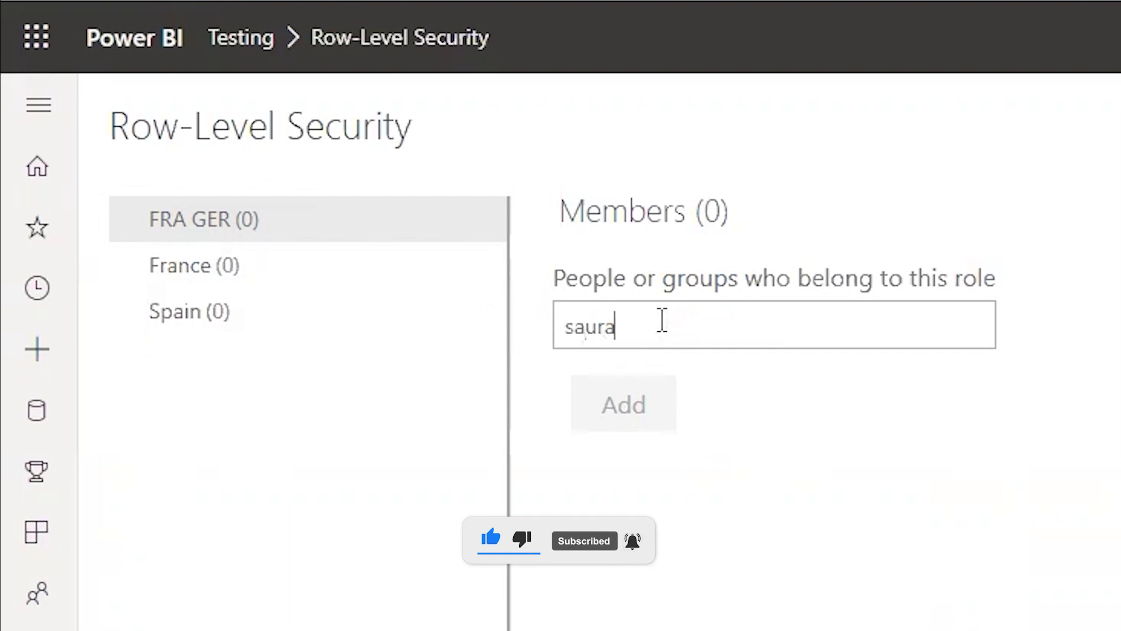
click(730, 390)
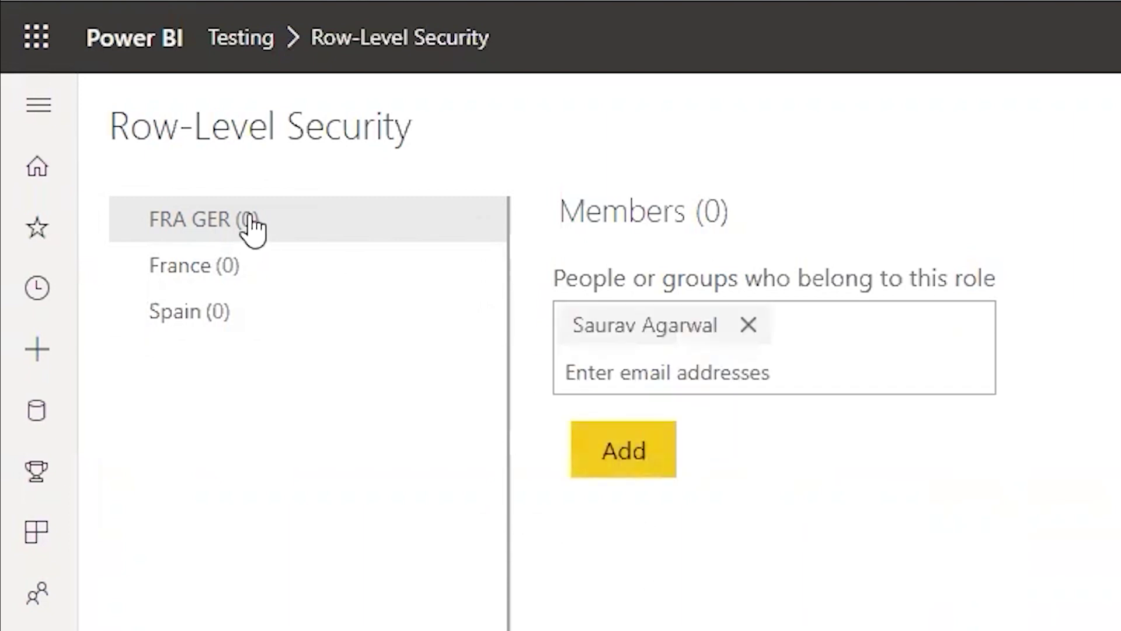
click(638, 450)
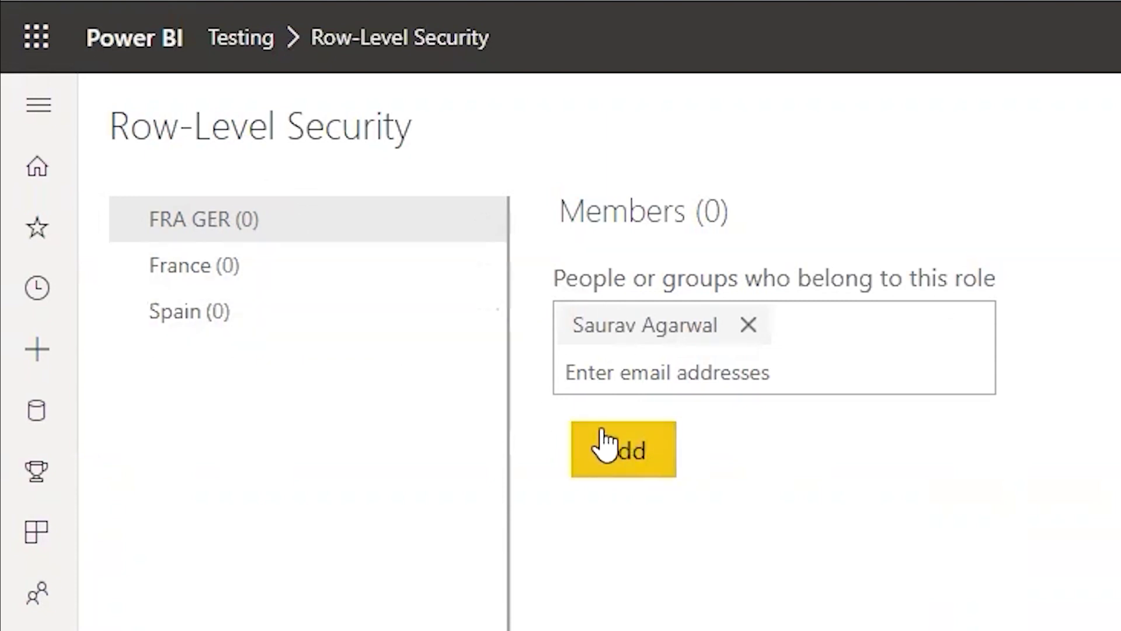
click(624, 452)
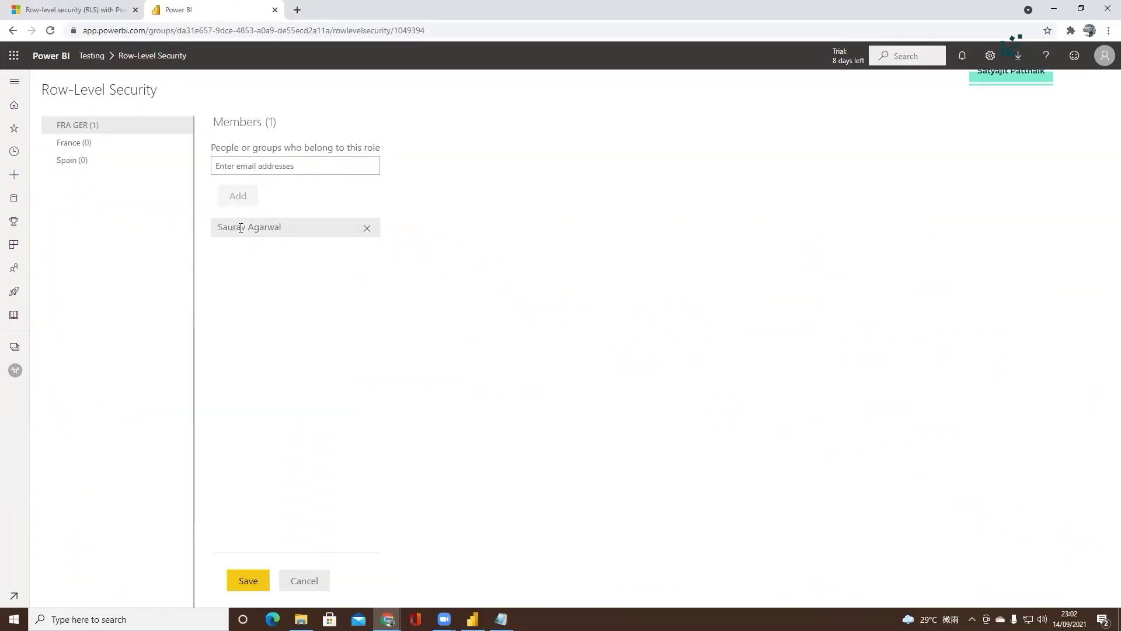
- Cancel leaving the Row-Level Security page with unsaved changes, then save the FRA GER membership
click(16, 347)
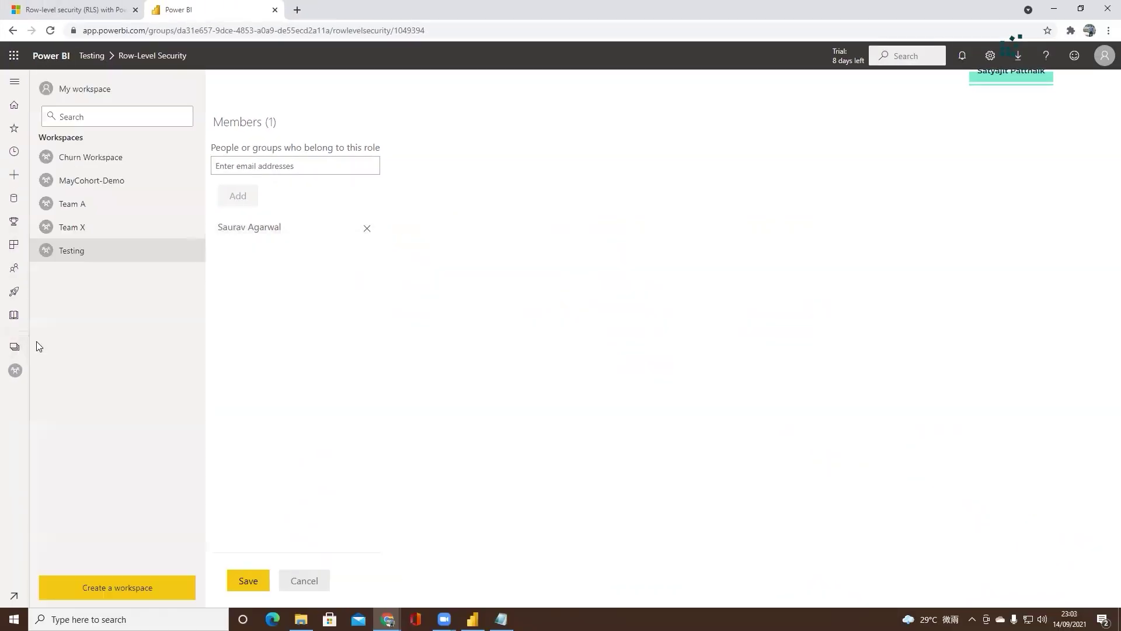
click(77, 259)
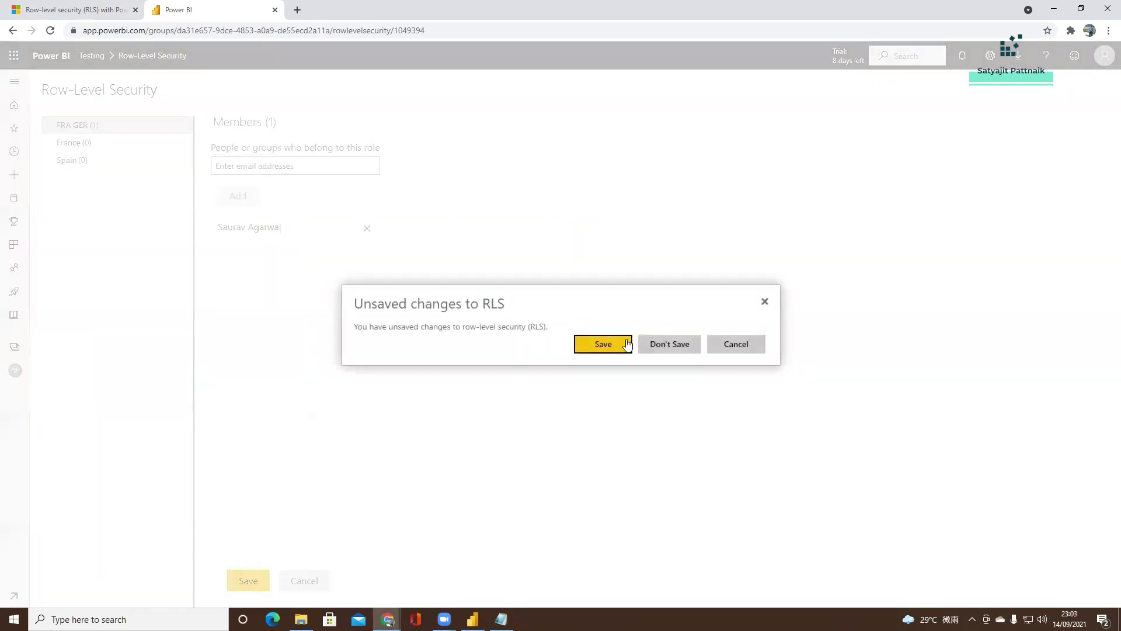
click(737, 344)
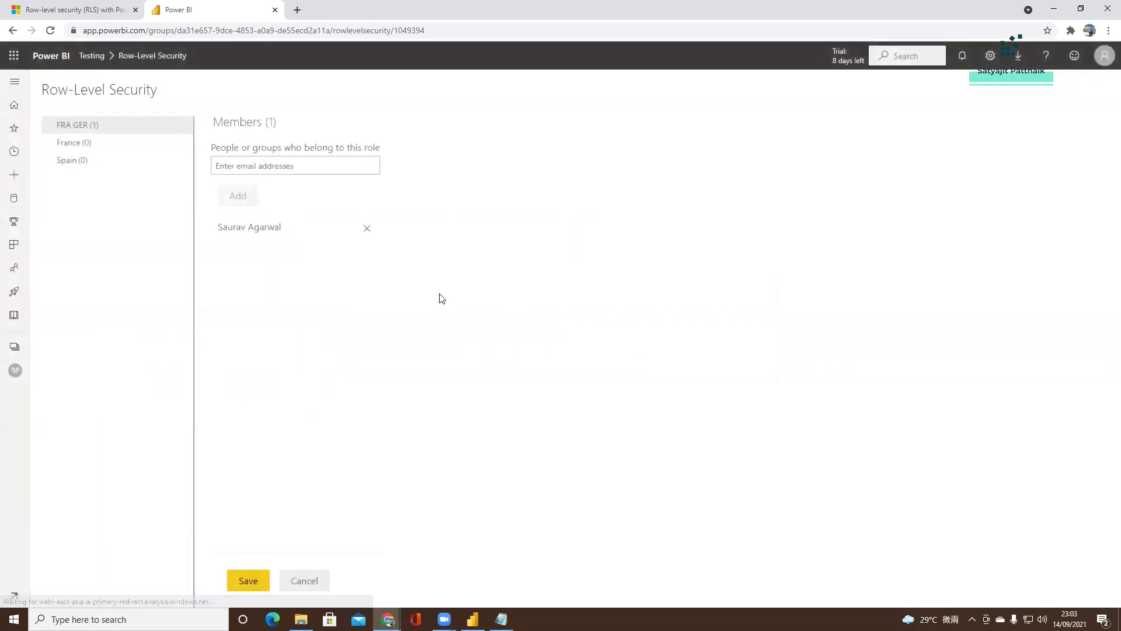
click(250, 579)
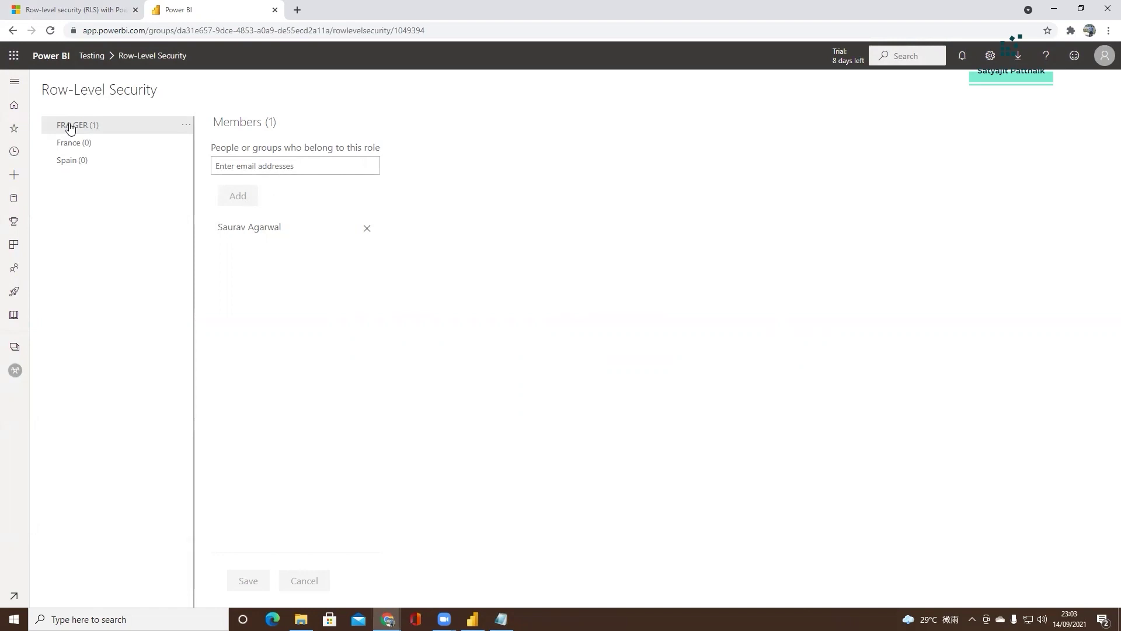
- Bring the RLS documentation tab to the front, select its URL and scroll through the article
click(70, 10)
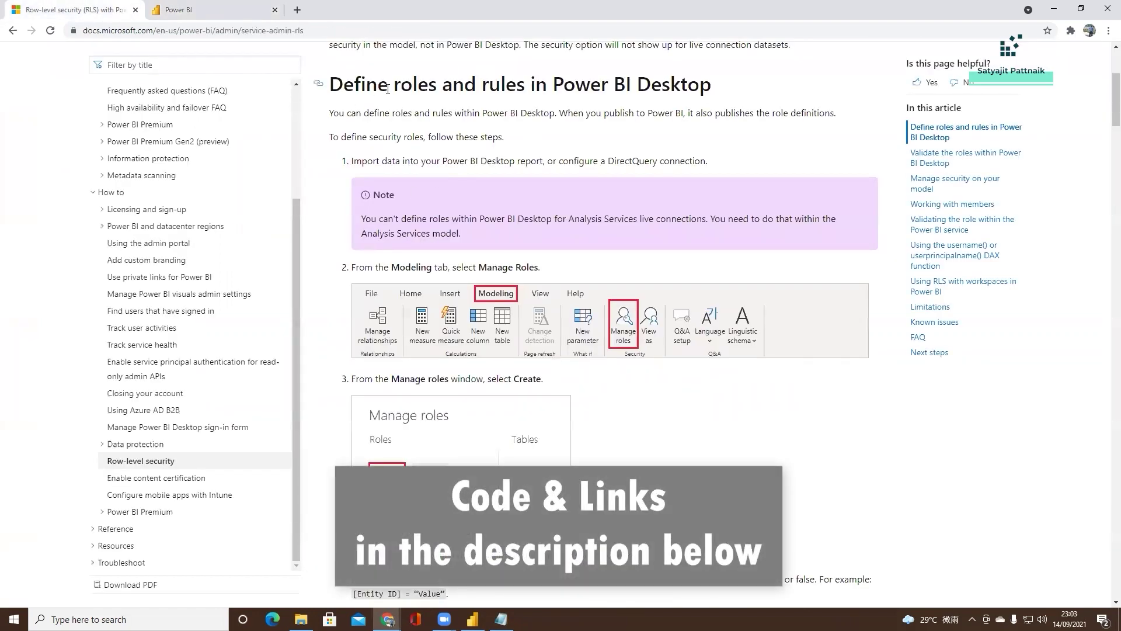
click(307, 32)
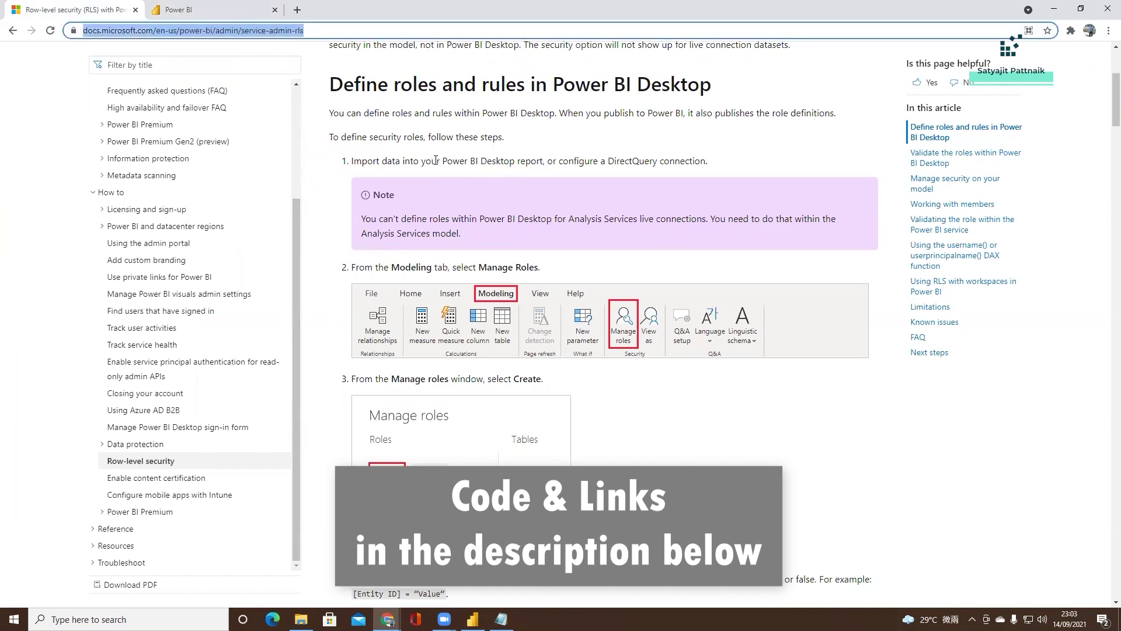
scroll(436, 160, down, 3)
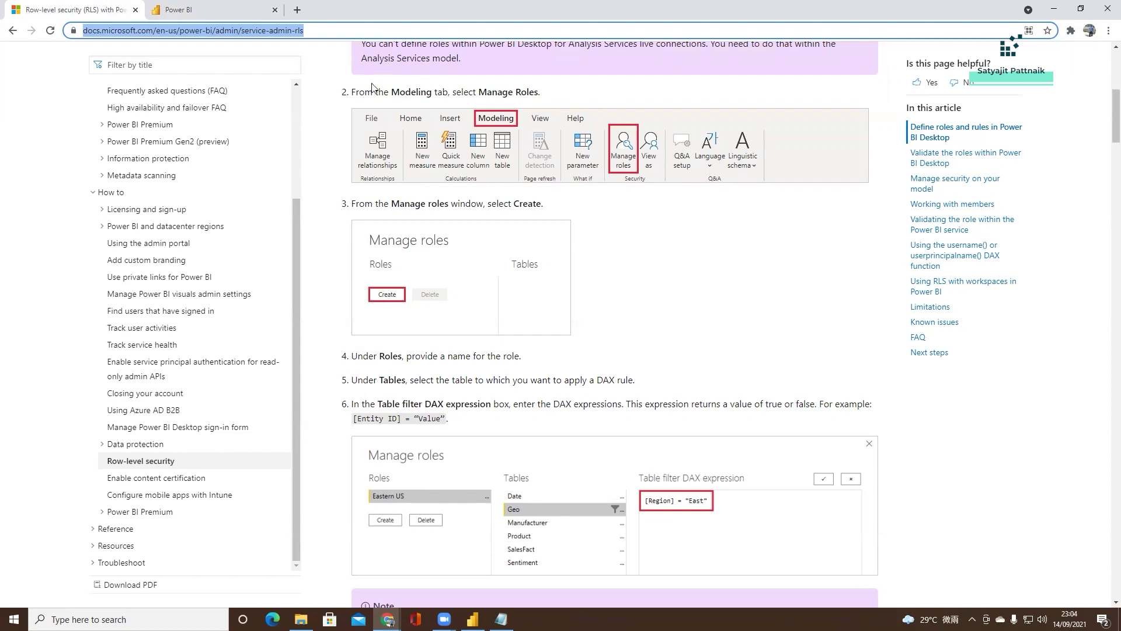
scroll(516, 202, down, 3)
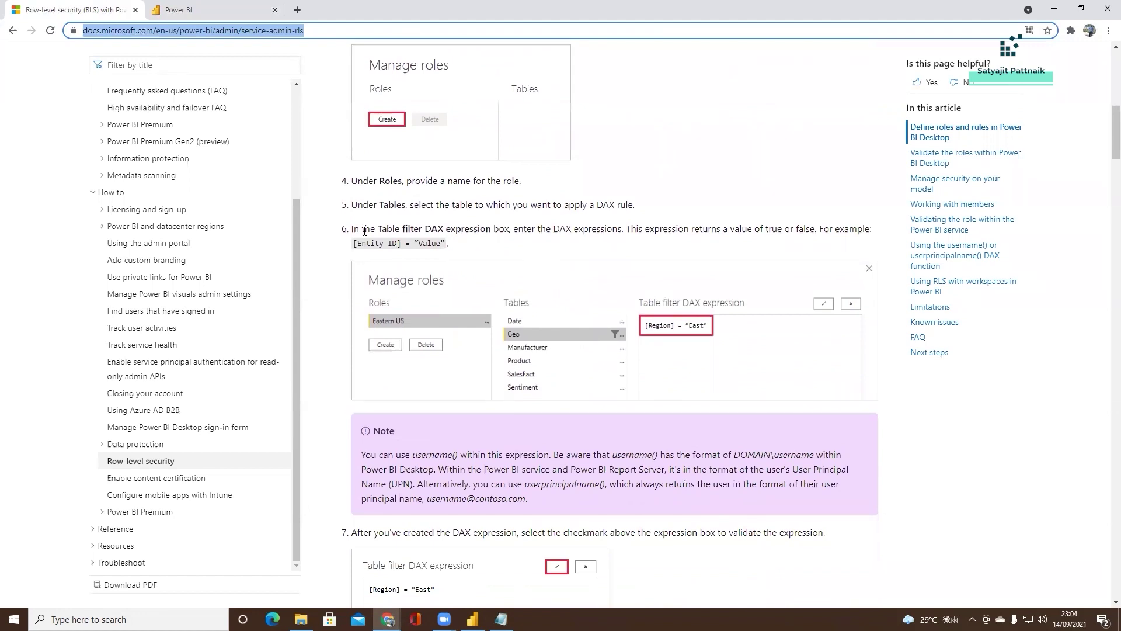
- Highlight the table filter expression step, then scroll down to the 'Working with members' section
drag(354, 229, 472, 248)
scroll(674, 283, down, 4)
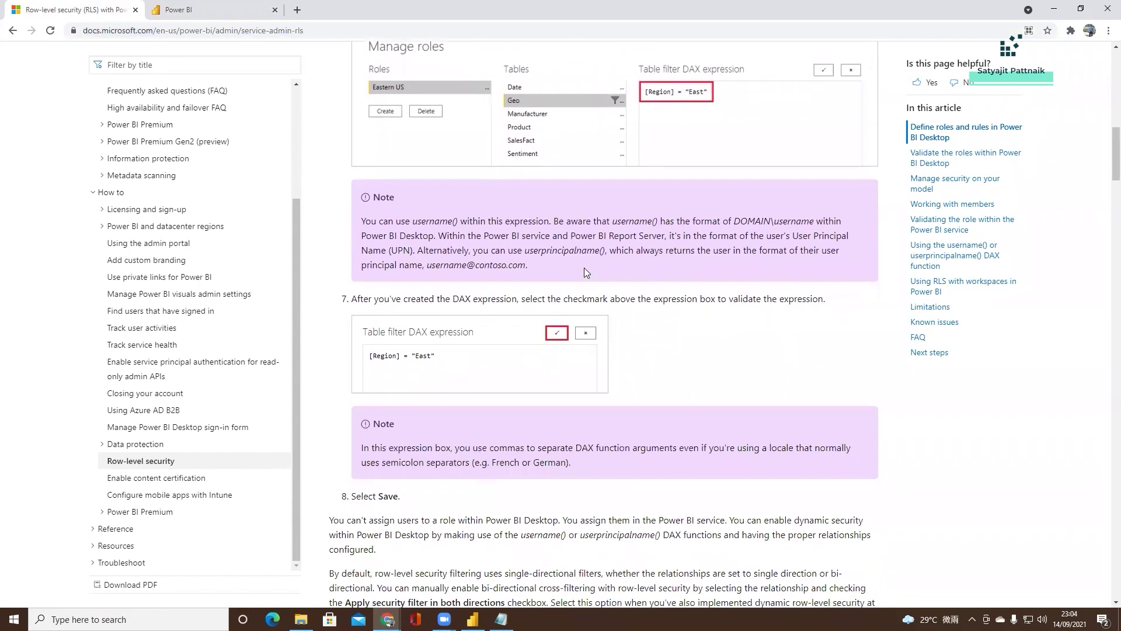
scroll(586, 271, down, 6)
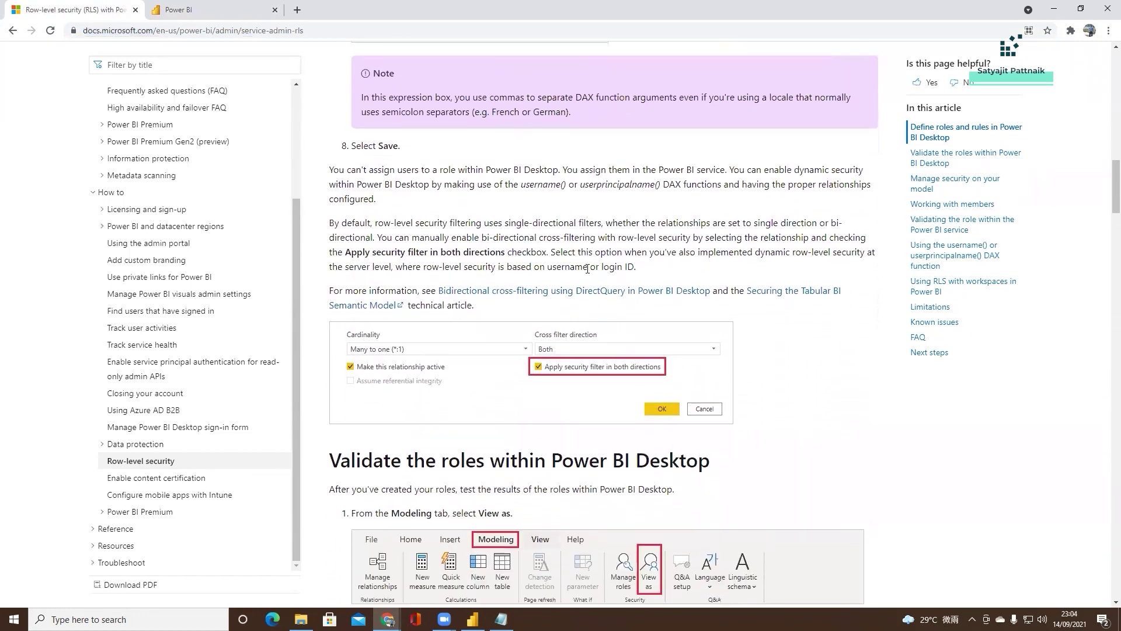
scroll(519, 288, down, 2)
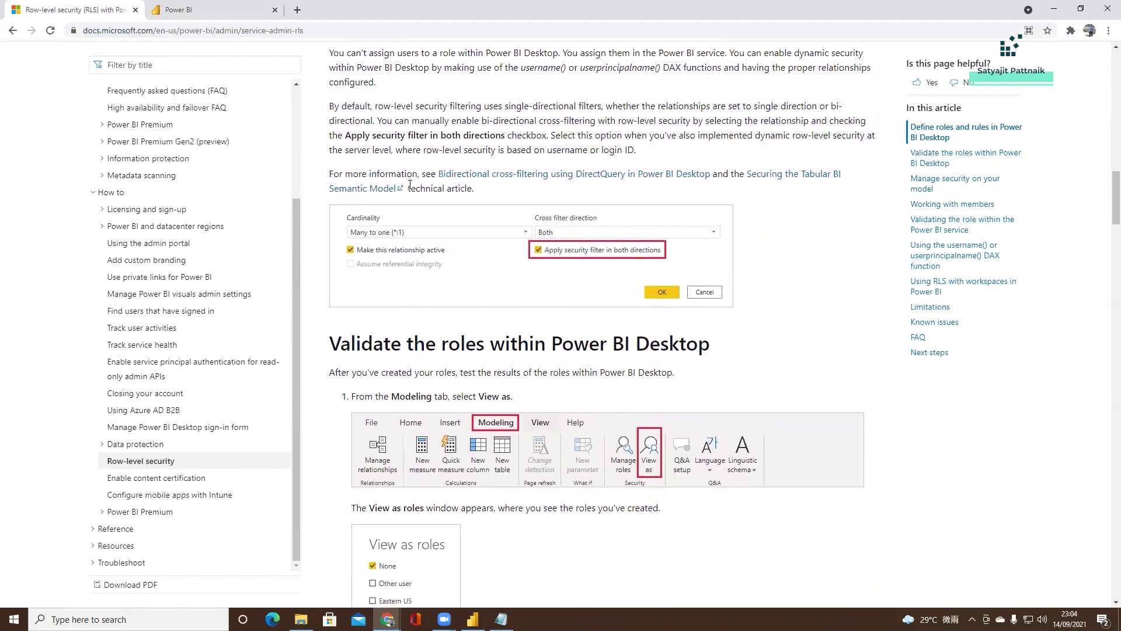
scroll(447, 149, down, 3)
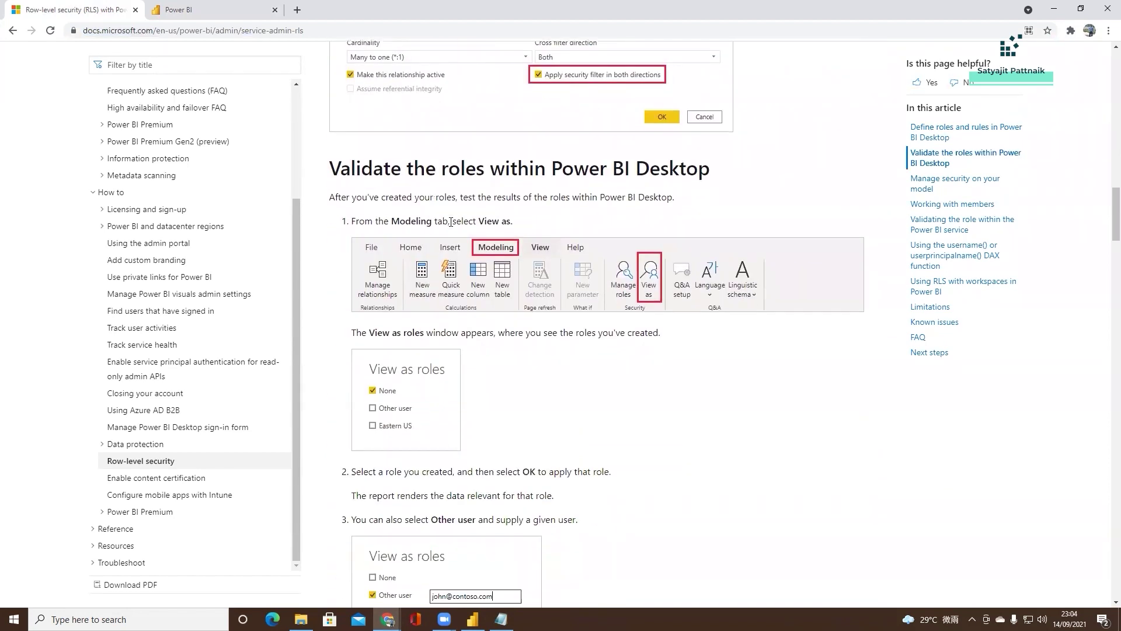
scroll(450, 222, down, 10)
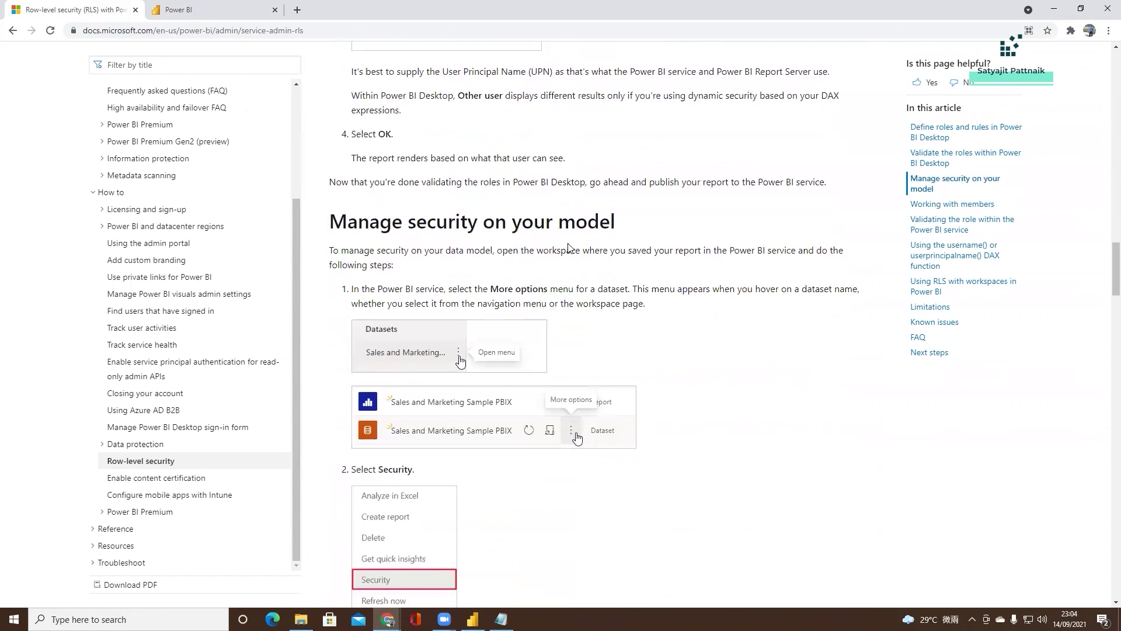
scroll(569, 249, down, 8)
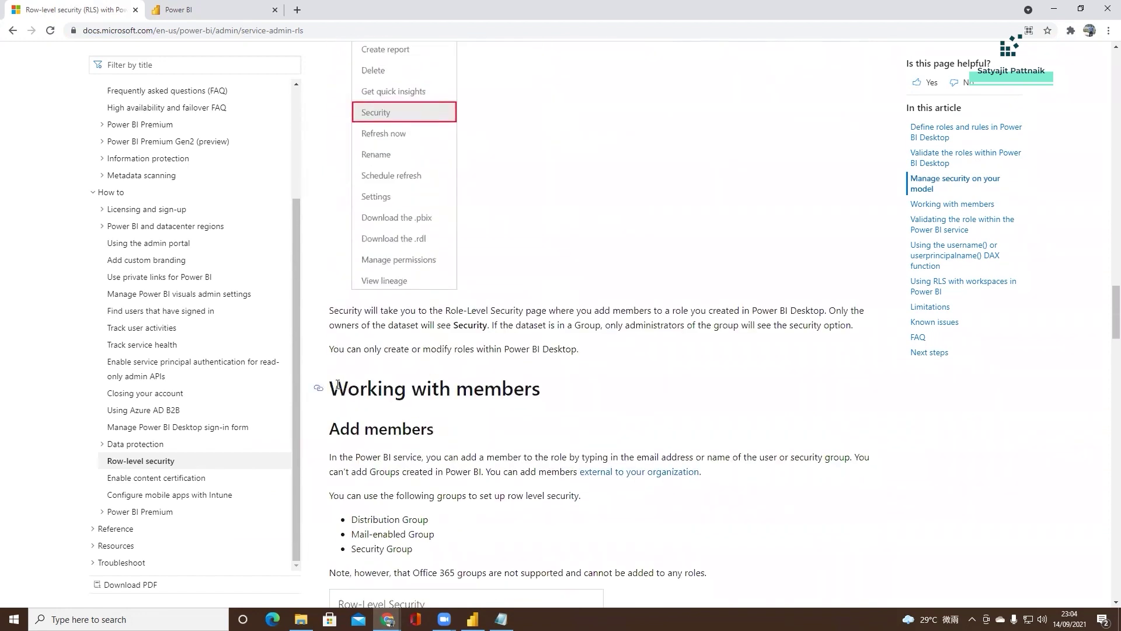
scroll(334, 387, down, 6)
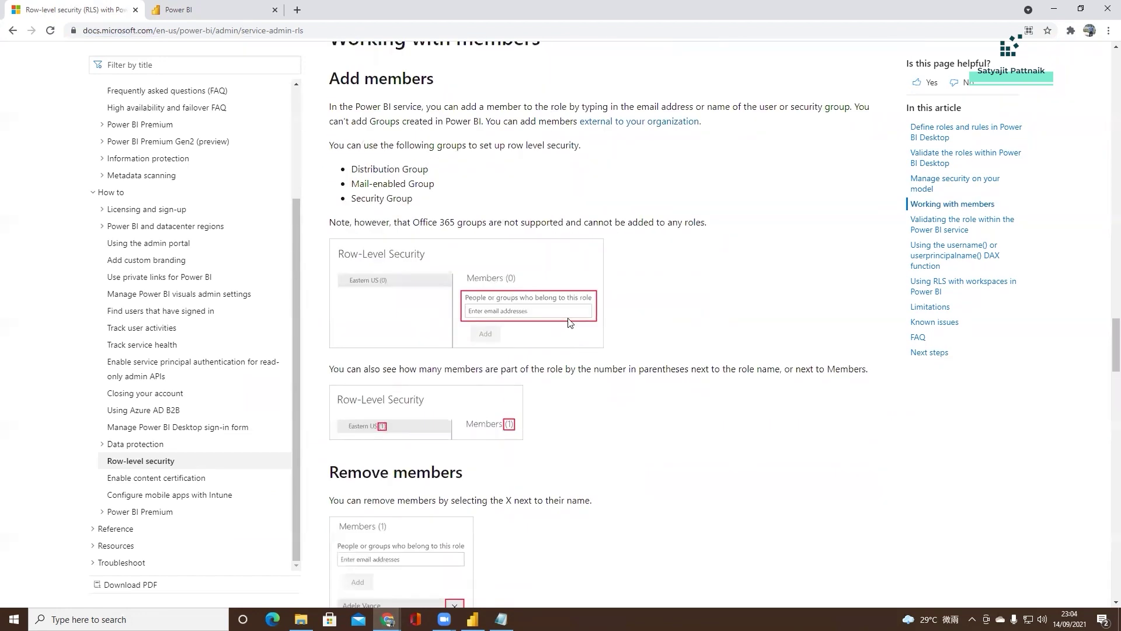